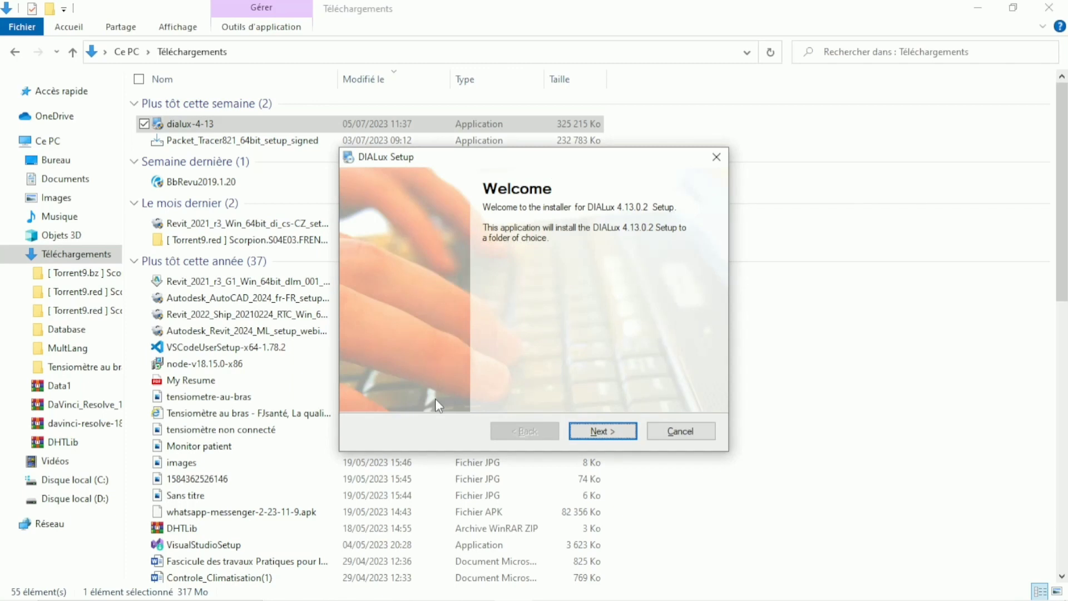
Extract the DIALux 4.13.0.2 Setup files to the default desktop folder and run the extracted setup.
{"action": "left_click", "coordinate": [623, 431]}
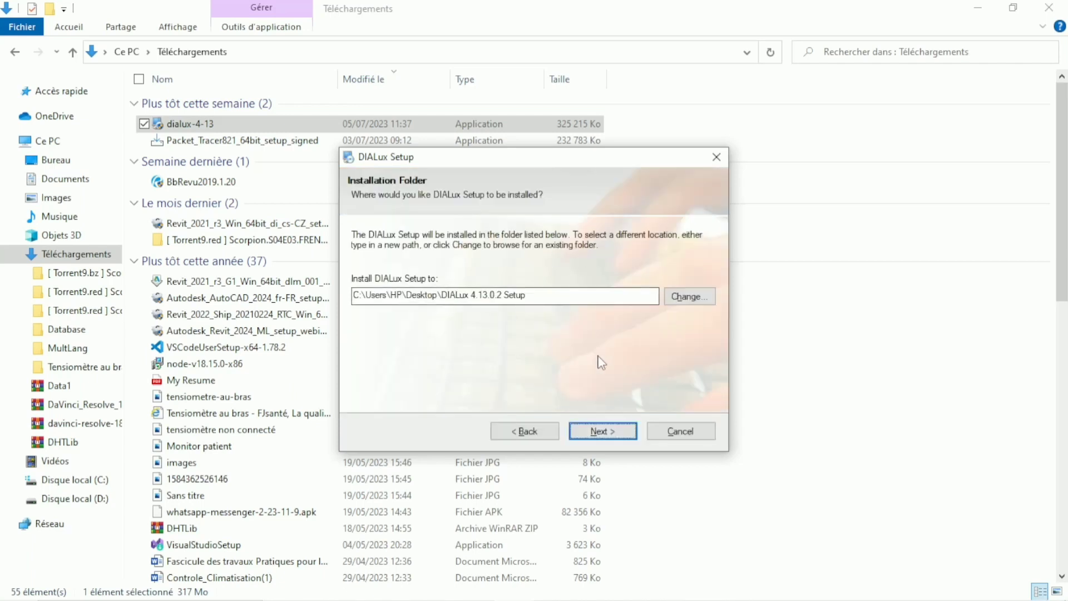
{"action": "left_click", "coordinate": [605, 432]}
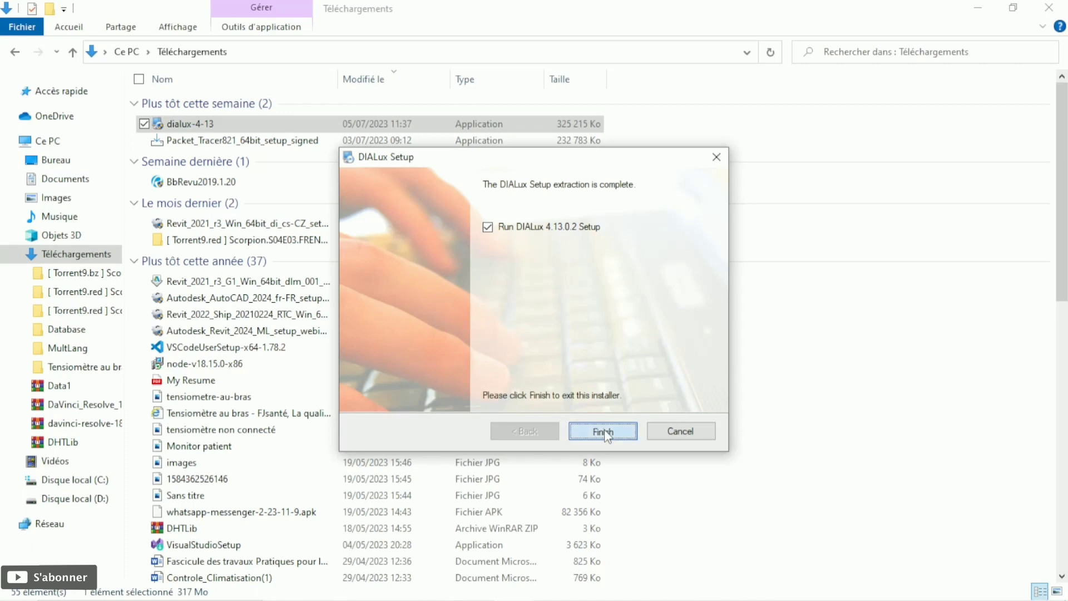
{"action": "left_click", "coordinate": [604, 429]}
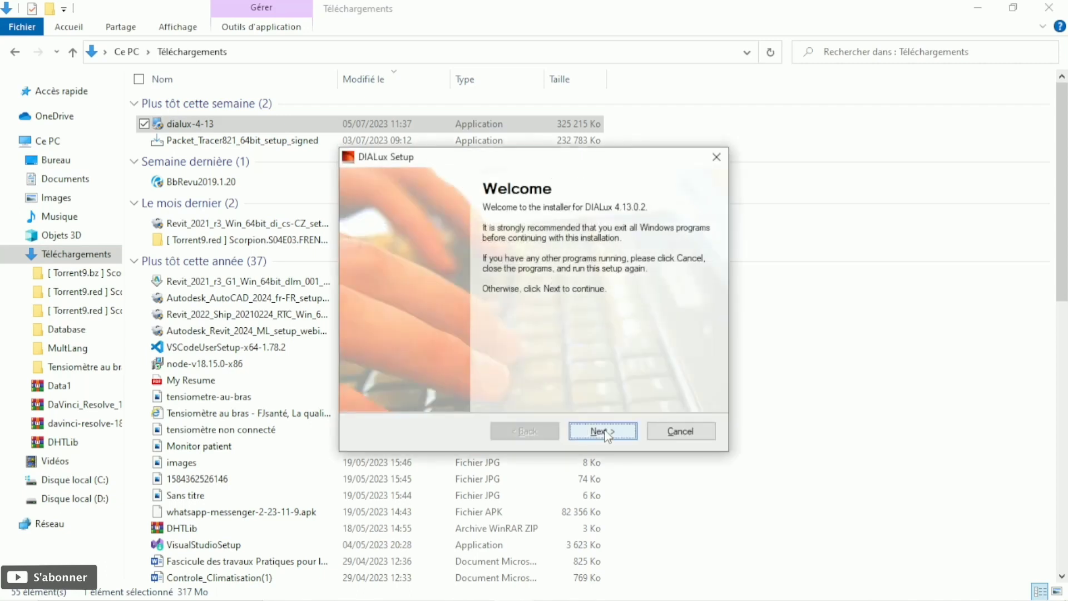
Accept the licence agreement and install DIALux in C:\Program Files (x86)\DIALux with all program features.
{"action": "left_click", "coordinate": [604, 429]}
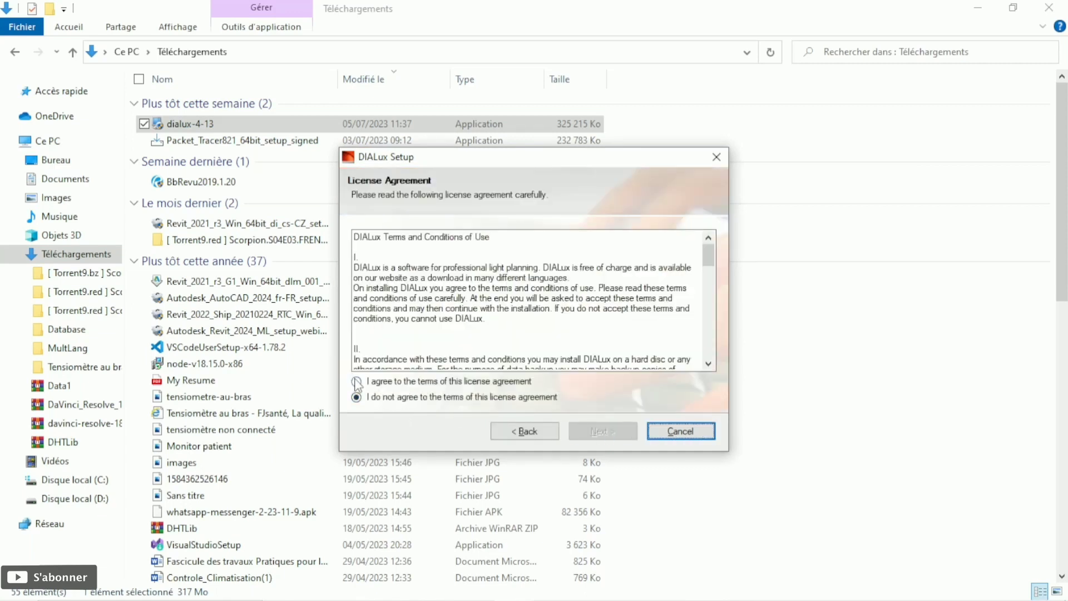
{"action": "left_click", "coordinate": [356, 382]}
{"action": "left_click", "coordinate": [601, 432]}
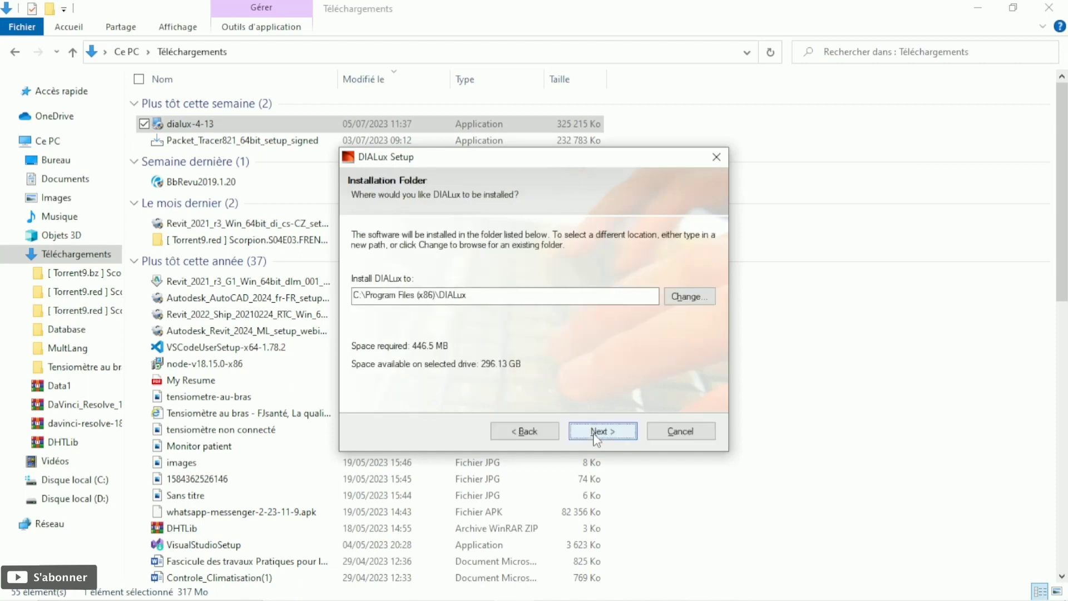
{"action": "left_click", "coordinate": [596, 434]}
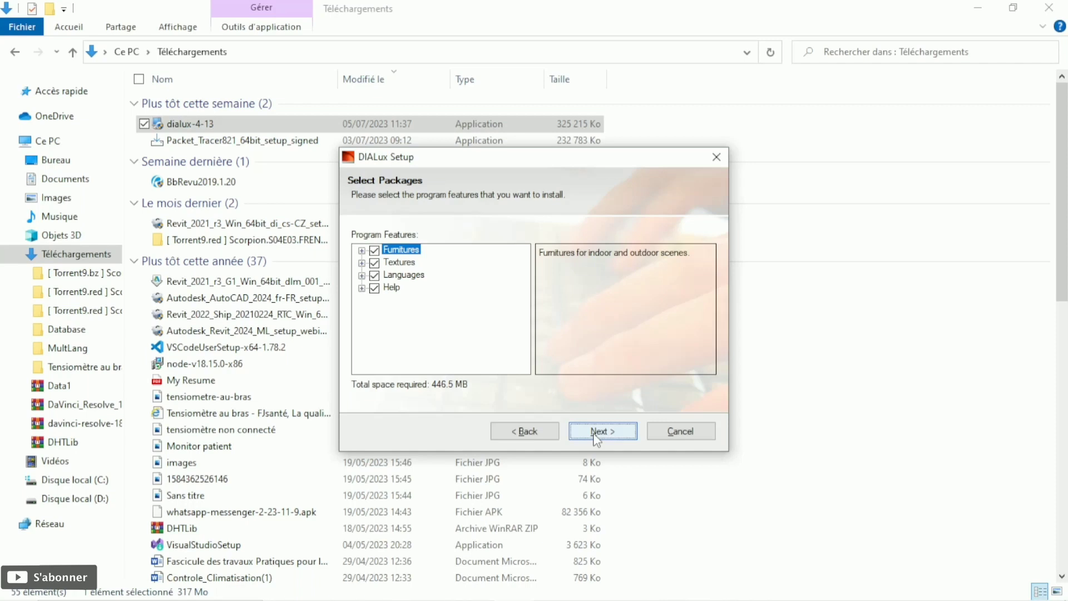
{"action": "left_click", "coordinate": [597, 434]}
{"action": "left_click", "coordinate": [599, 432]}
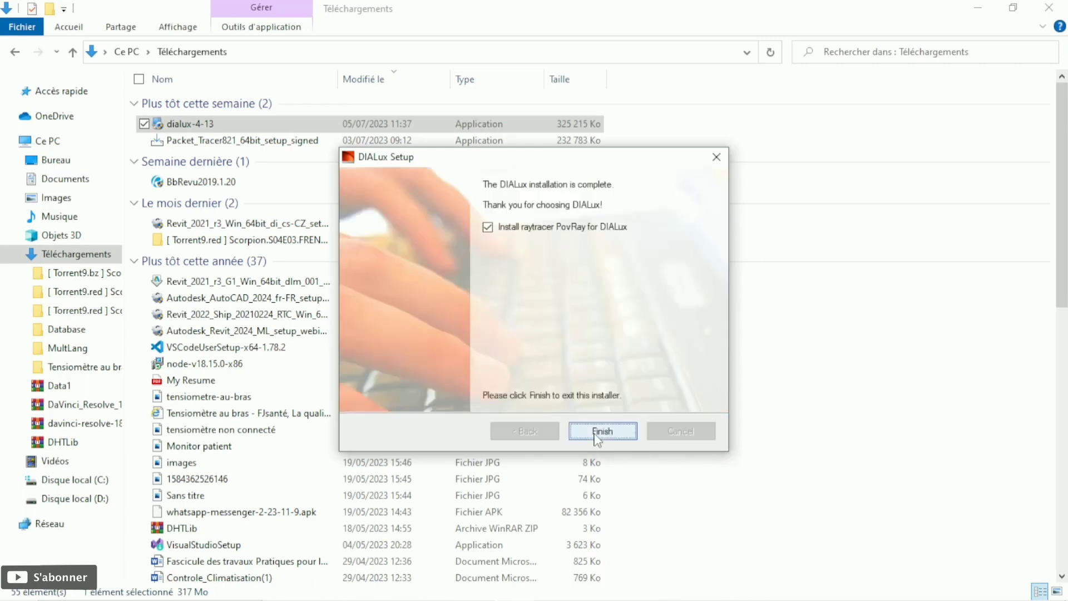
Finish the DIALux installation without installing the PovRay raytracer.
{"action": "left_click", "coordinate": [488, 226]}
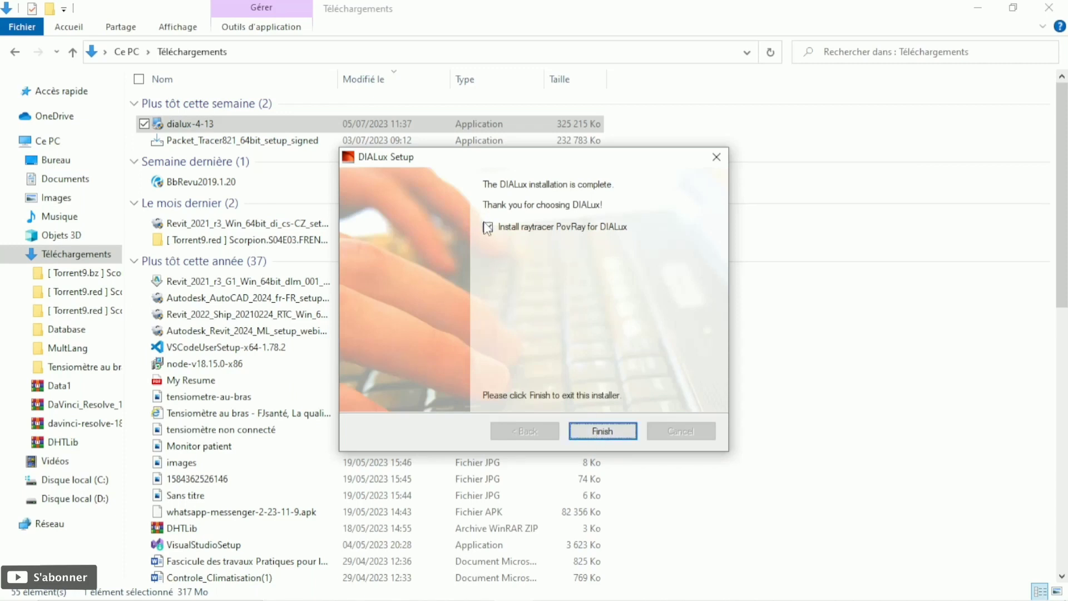
{"action": "left_click", "coordinate": [598, 434]}
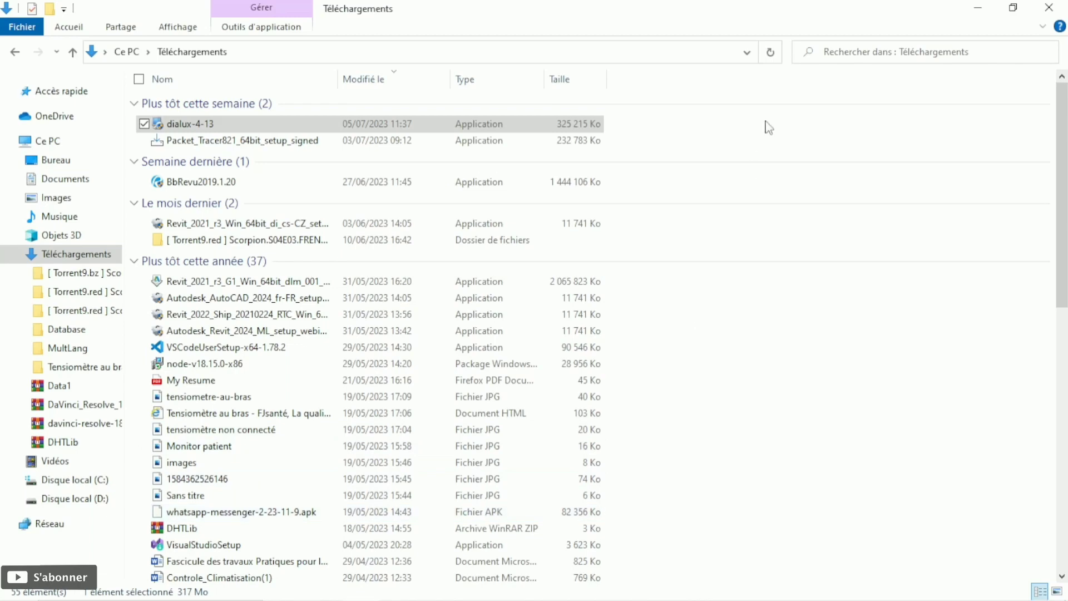
Launch DIALux 4.13 from the desktop and create a new interior project.
{"action": "left_click", "coordinate": [979, 9]}
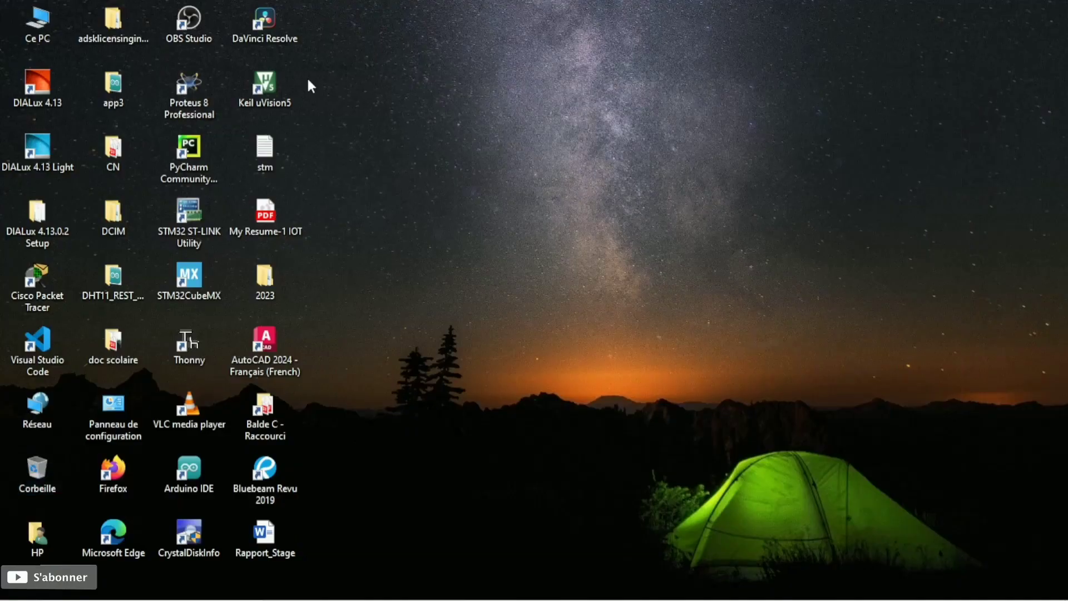
{"action": "double_click", "coordinate": [62, 101]}
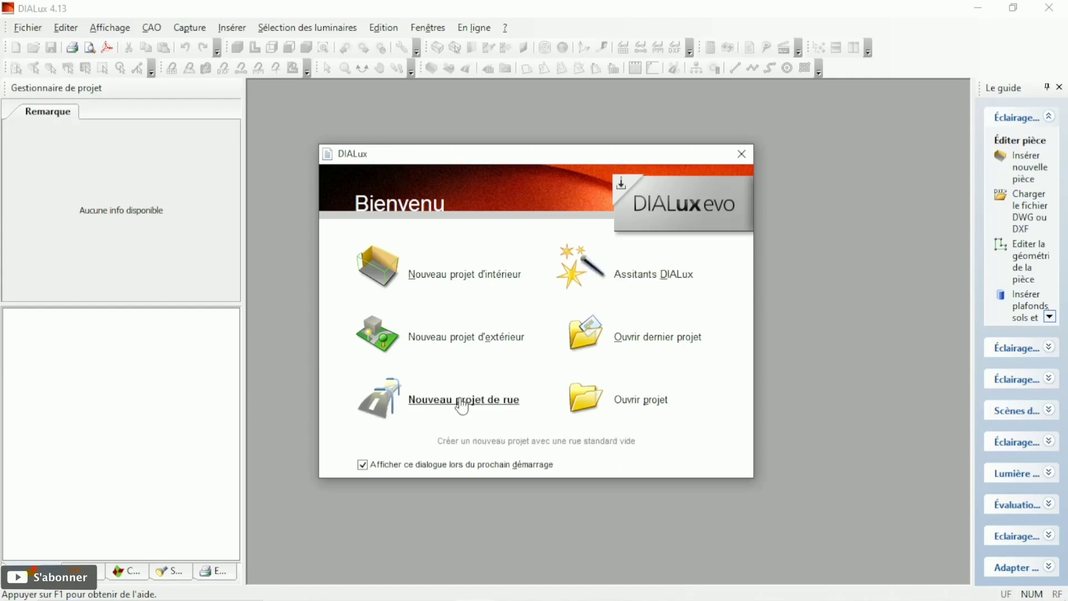
{"action": "left_click", "coordinate": [447, 278]}
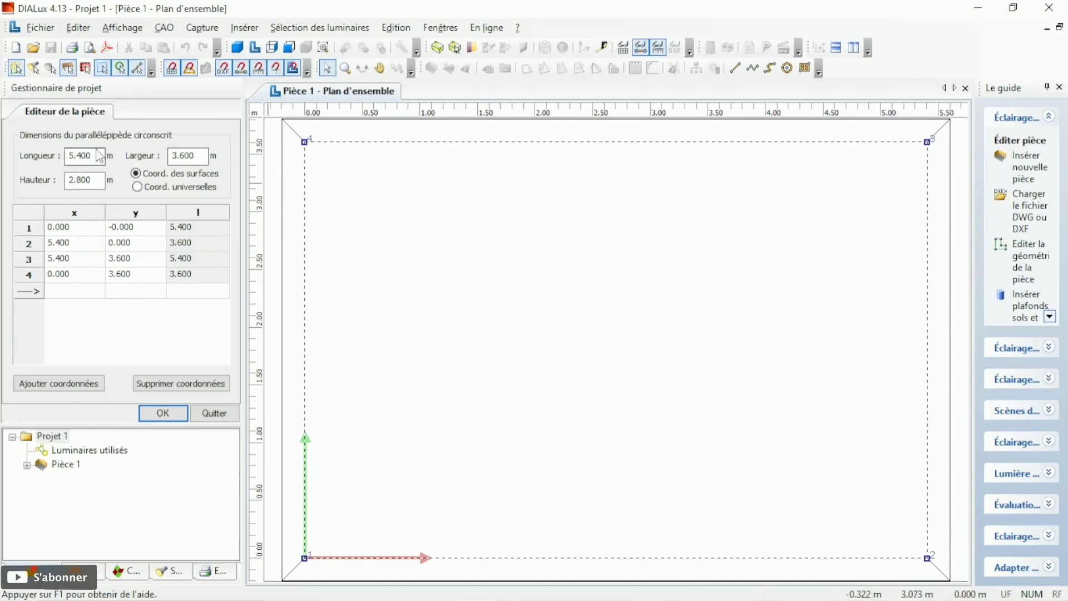
Set the room's length to 3 m, width to 2 m and height to 2 m, and apply the geometry.
{"action": "left_click", "coordinate": [95, 181]}
{"action": "left_click", "coordinate": [92, 155]}
{"action": "left_click", "coordinate": [99, 179]}
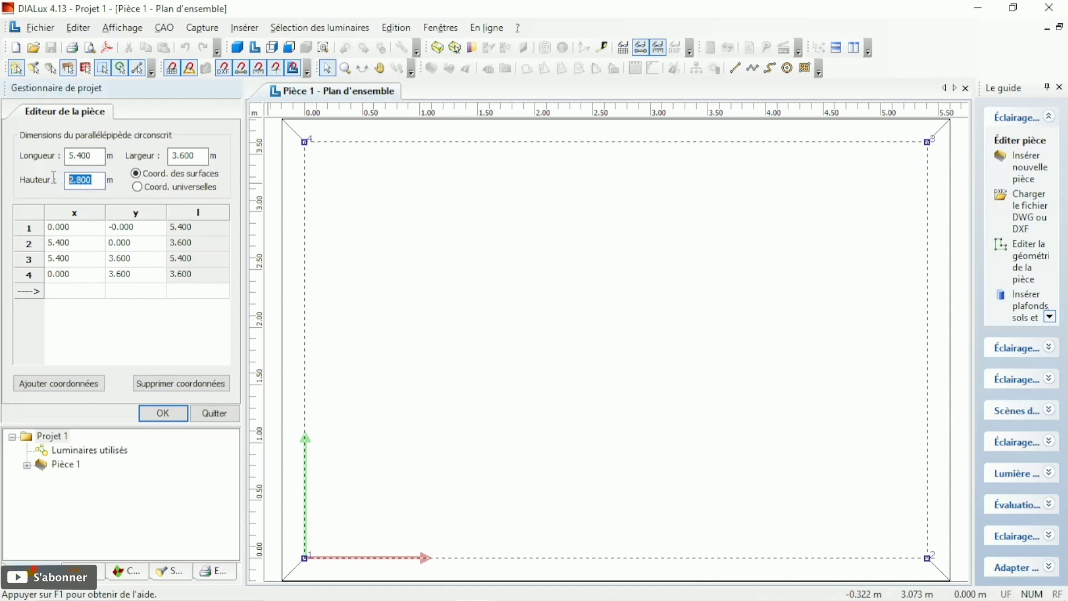
{"action": "type", "text": "2"}
{"action": "left_click_drag", "start_coordinate": [100, 158], "coordinate": [60, 158]}
{"action": "left_click_drag", "start_coordinate": [201, 156], "coordinate": [167, 156]}
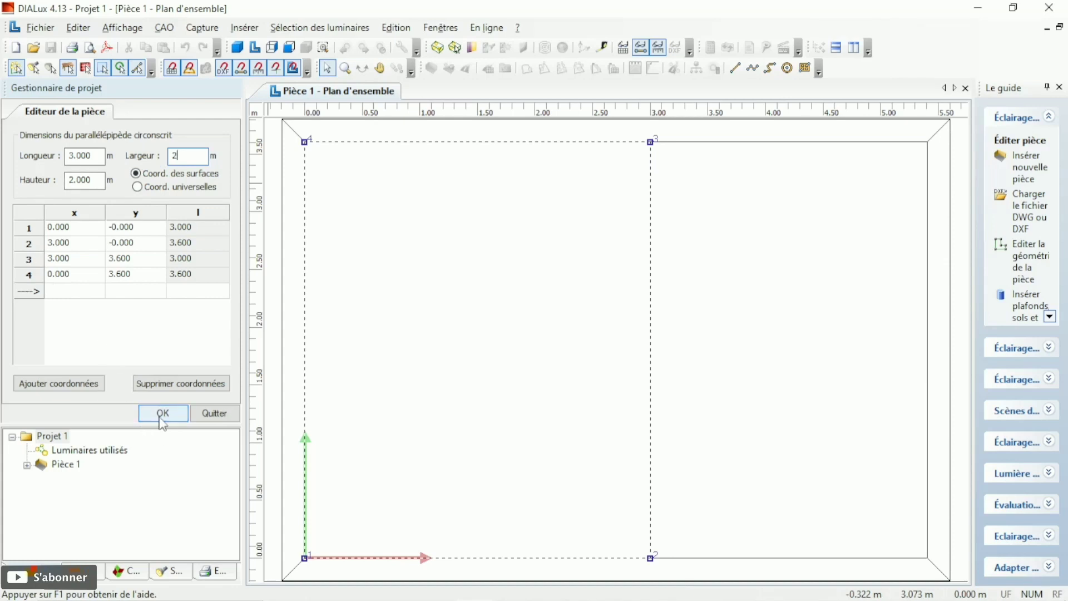
{"action": "left_click", "coordinate": [163, 415]}
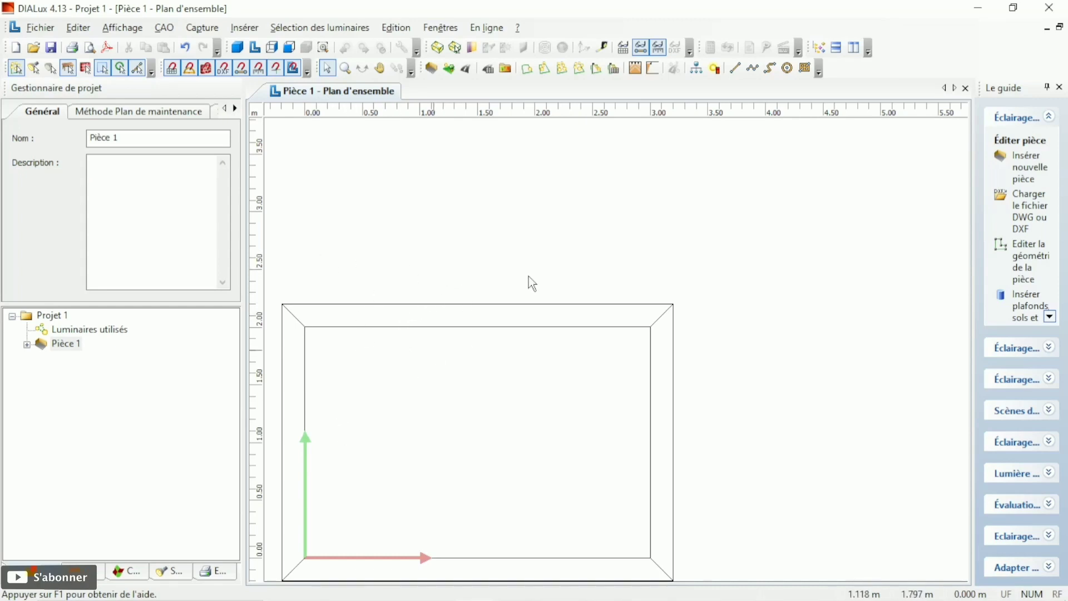
{"action": "scroll", "coordinate": [609, 345], "scroll_direction": "down", "scroll_amount": 2}
{"action": "middle_click_drag", "start_coordinate": [505, 375], "coordinate": [629, 298]}
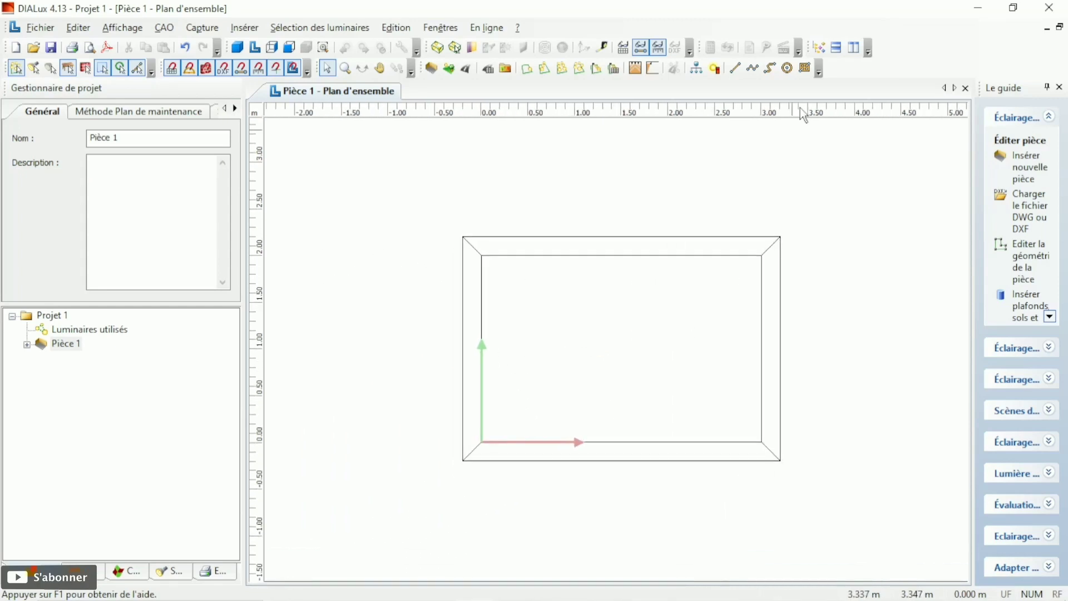
{"action": "scroll", "coordinate": [640, 340], "scroll_direction": "up", "scroll_amount": 1}
{"action": "scroll", "coordinate": [640, 350], "scroll_direction": "down", "scroll_amount": 1}
{"action": "scroll", "coordinate": [632, 352], "scroll_direction": "up", "scroll_amount": 1}
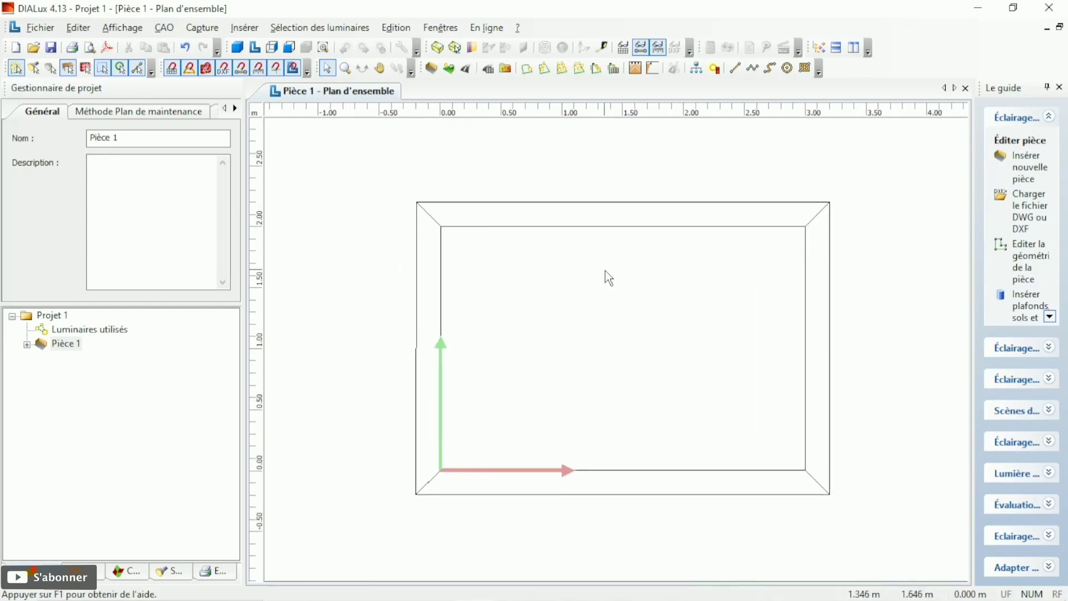
{"action": "scroll", "coordinate": [608, 278], "scroll_direction": "up", "scroll_amount": 1}
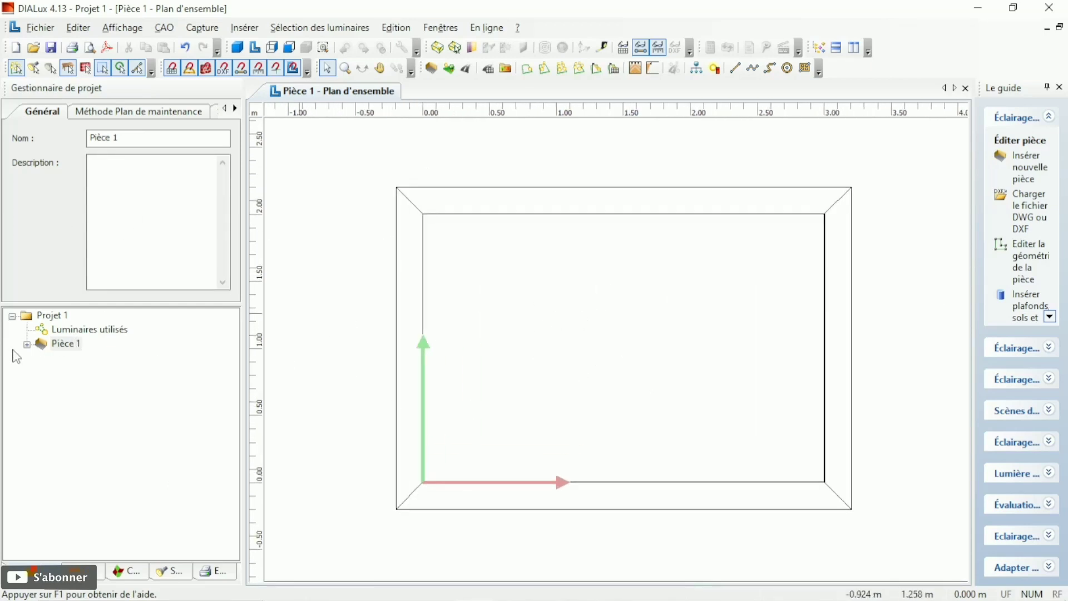
Open the standard 3D view of Pièce 1 and rotate the model to inspect the room's floor and walls.
{"action": "left_click", "coordinate": [27, 345]}
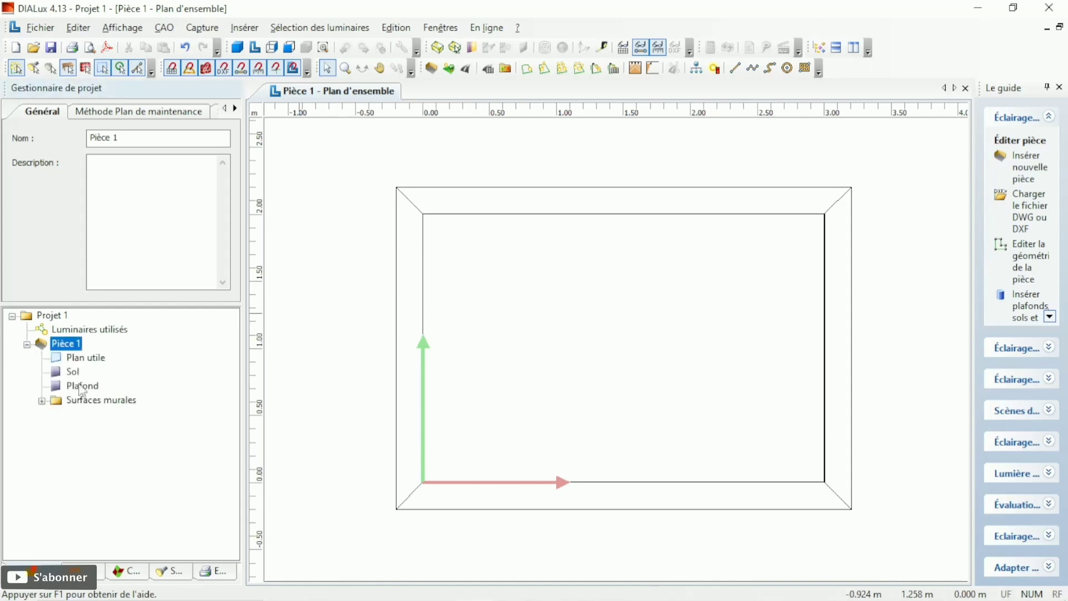
{"action": "right_click", "coordinate": [67, 345]}
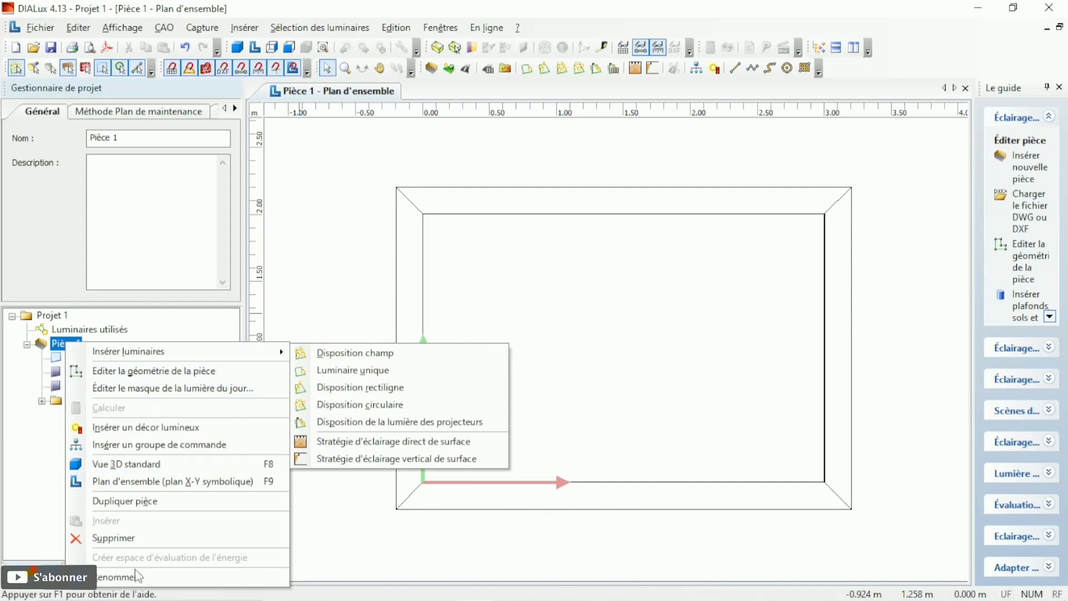
{"action": "left_click", "coordinate": [125, 464]}
{"action": "scroll", "coordinate": [464, 389], "scroll_direction": "down", "scroll_amount": 3}
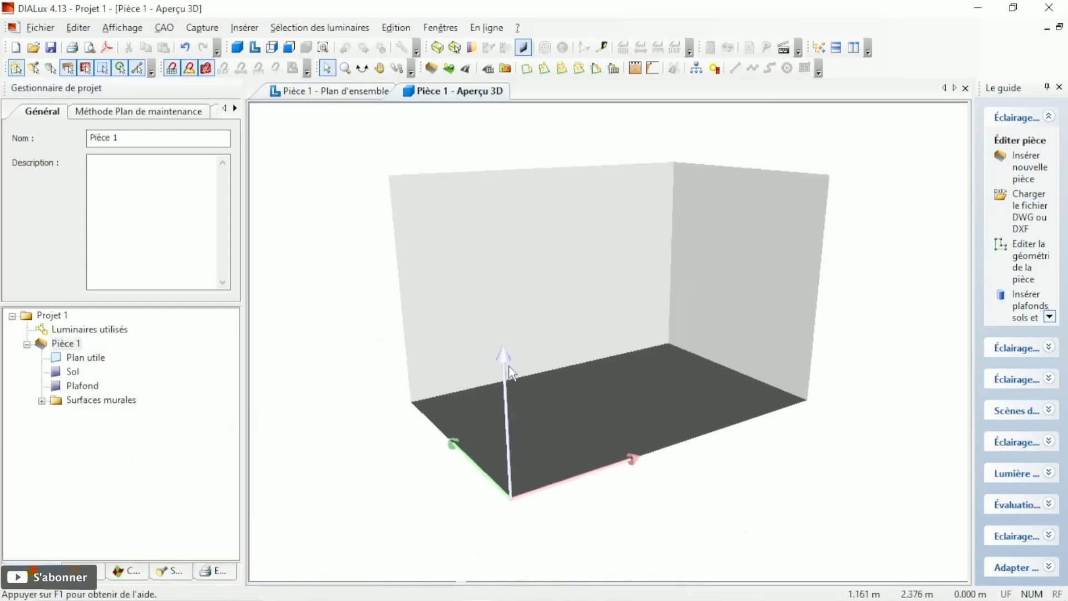
{"action": "left_click", "coordinate": [528, 358]}
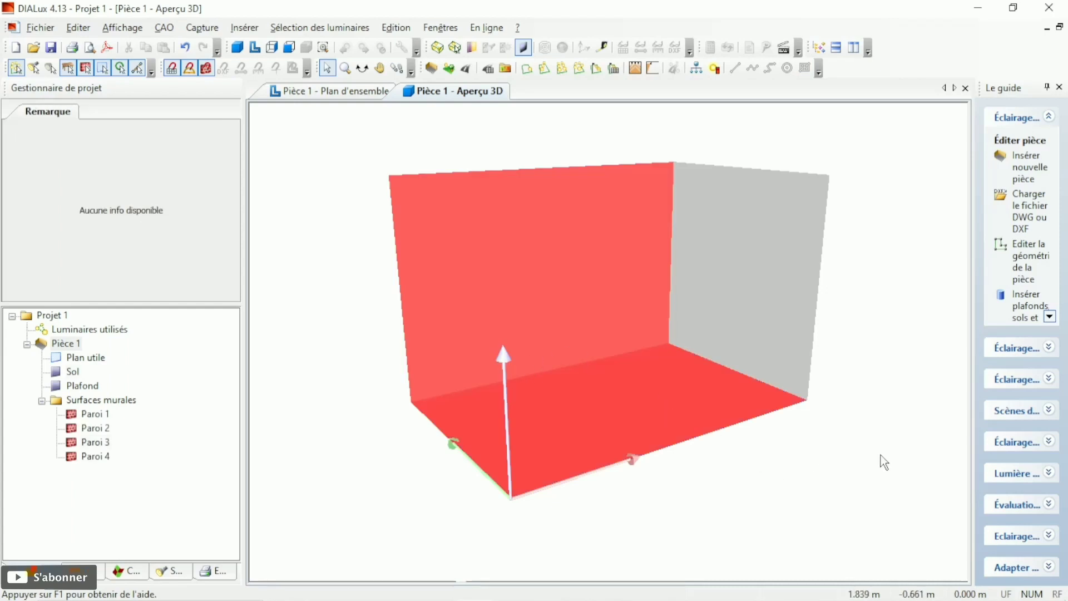
{"action": "left_click", "coordinate": [801, 465]}
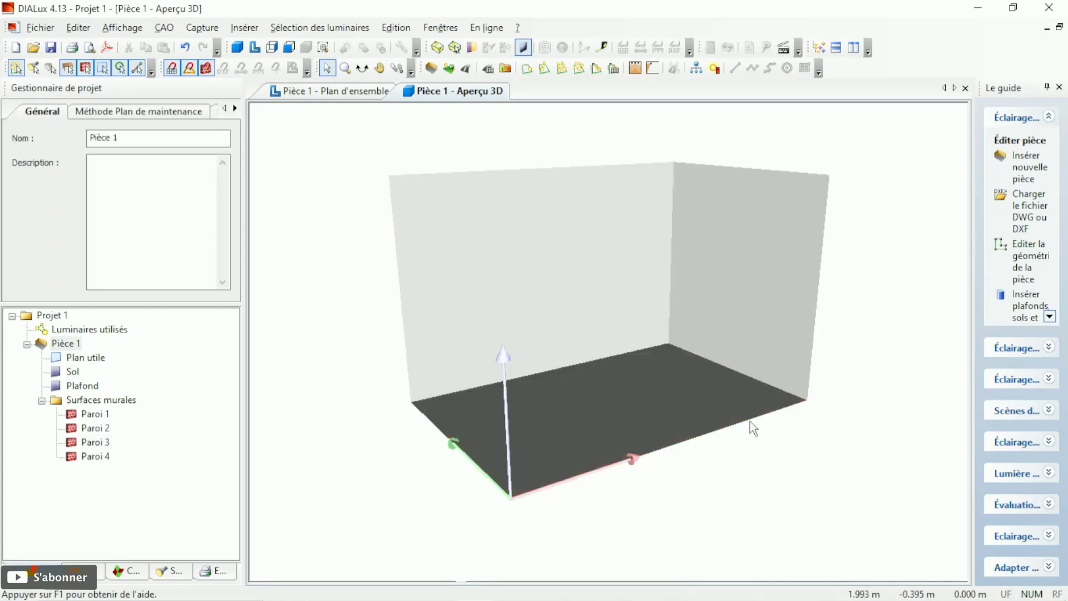
{"action": "left_click", "coordinate": [362, 68]}
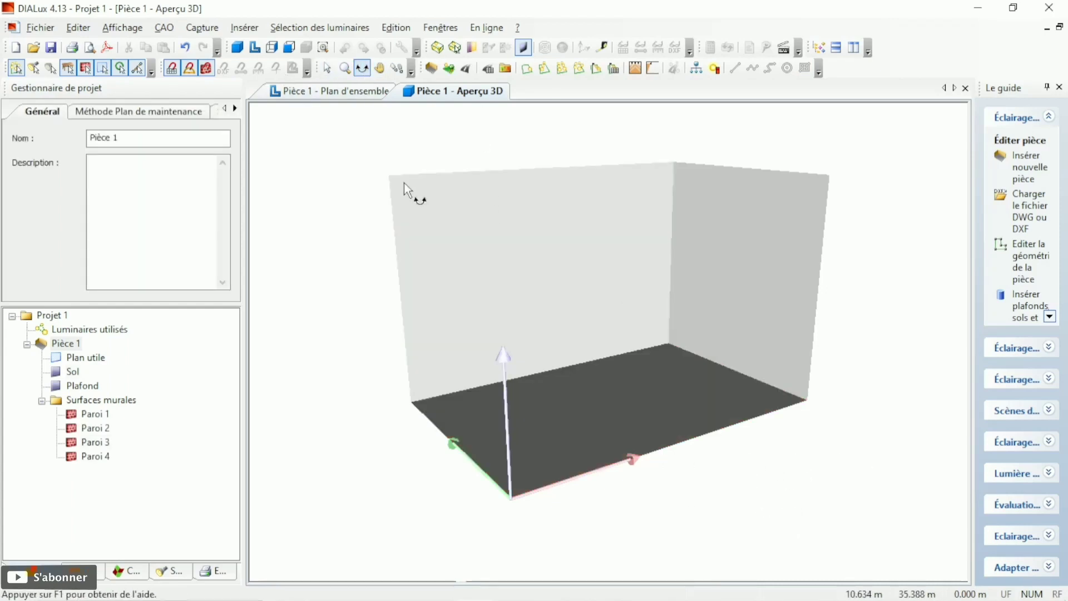
{"action": "mouse_move", "coordinate": [405, 189]}
{"action": "left_mouse_down"}
{"action": "mouse_move", "coordinate": [598, 345]}
{"action": "mouse_move", "coordinate": [733, 256]}
{"action": "mouse_move", "coordinate": [757, 327]}
{"action": "mouse_move", "coordinate": [651, 351]}
{"action": "mouse_move", "coordinate": [612, 312]}
{"action": "mouse_move", "coordinate": [657, 344]}
{"action": "mouse_move", "coordinate": [815, 295]}
{"action": "mouse_move", "coordinate": [821, 310]}
{"action": "mouse_move", "coordinate": [779, 325]}
{"action": "left_mouse_up"}
Return to the room's floor plan and start a field arrangement of luminaires for Pièce 1.
{"action": "left_click", "coordinate": [330, 92]}
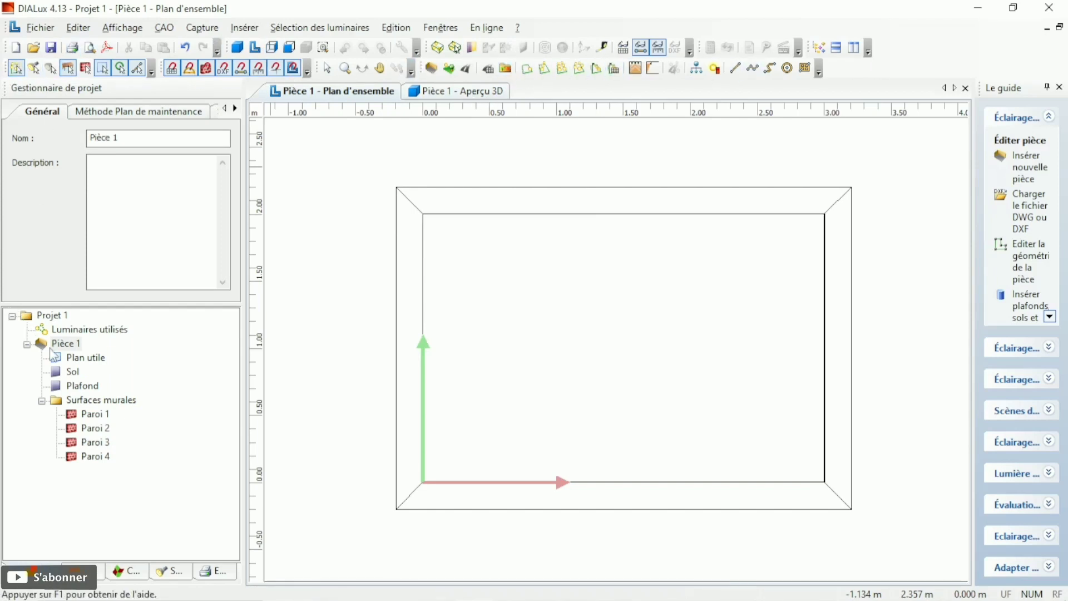
{"action": "right_click", "coordinate": [65, 350]}
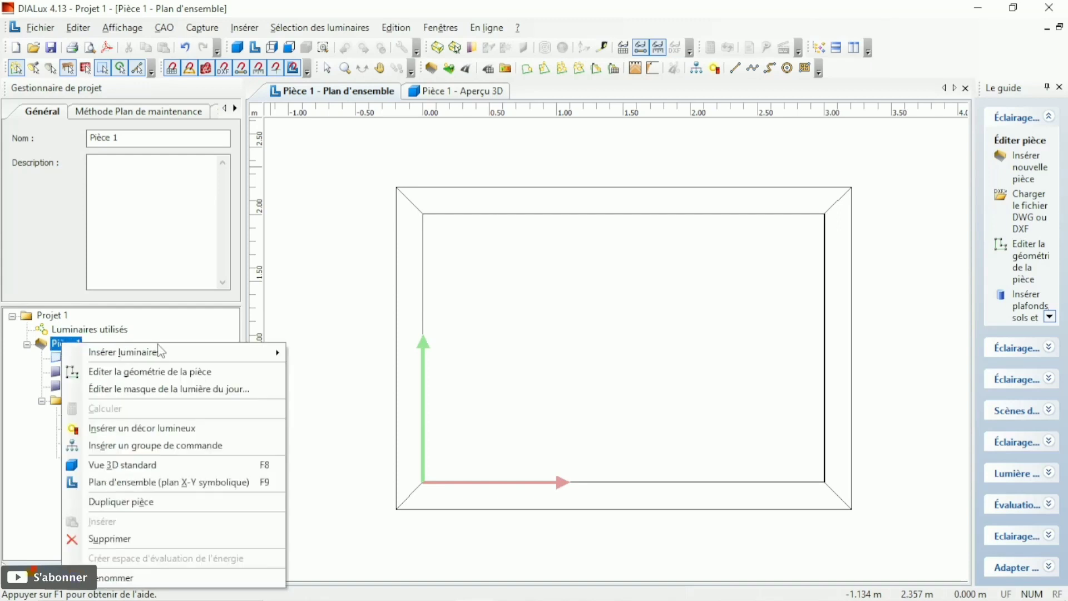
{"action": "mouse_move", "coordinate": [192, 353]}
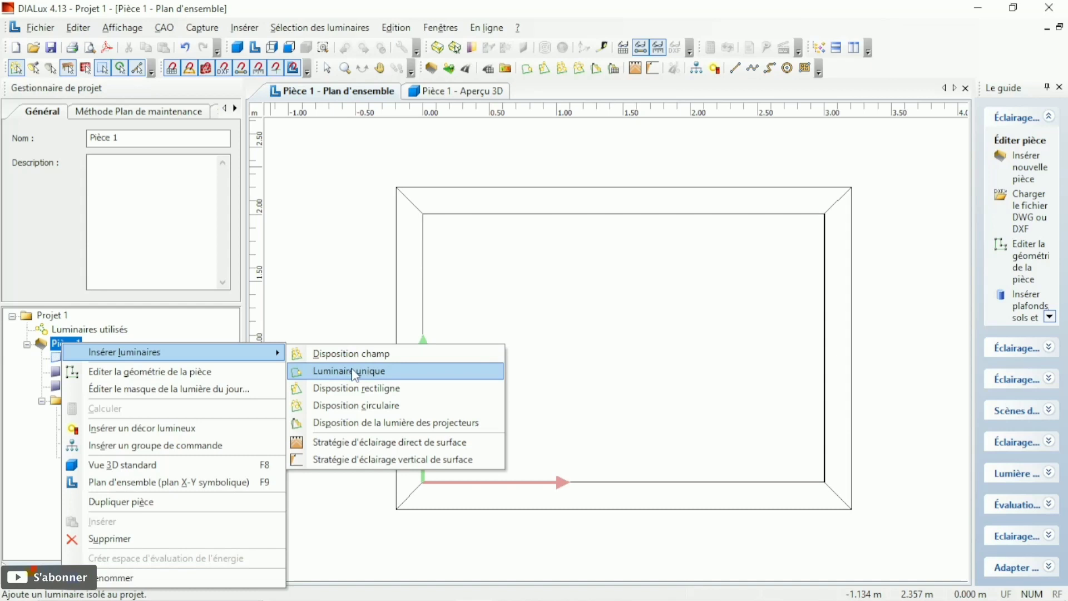
{"action": "left_click", "coordinate": [341, 356]}
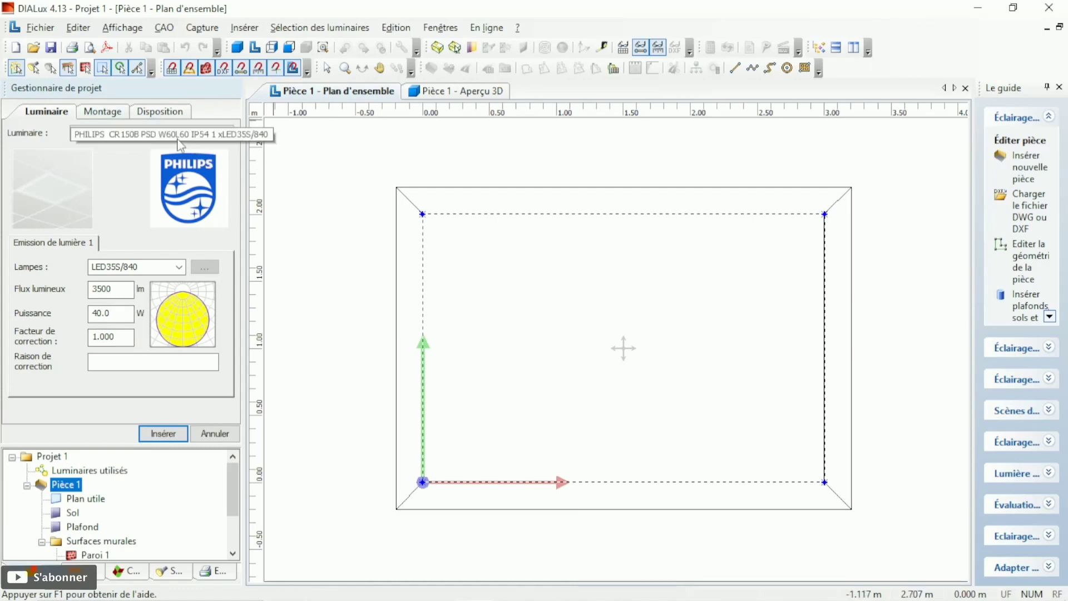
{"action": "left_click", "coordinate": [91, 115]}
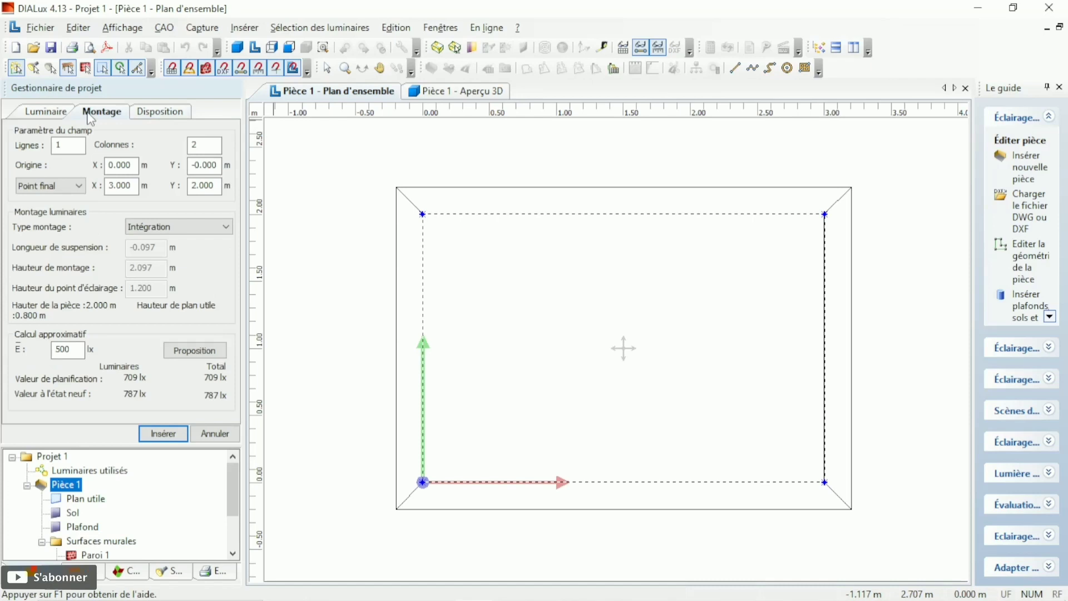
{"action": "left_click", "coordinate": [49, 113]}
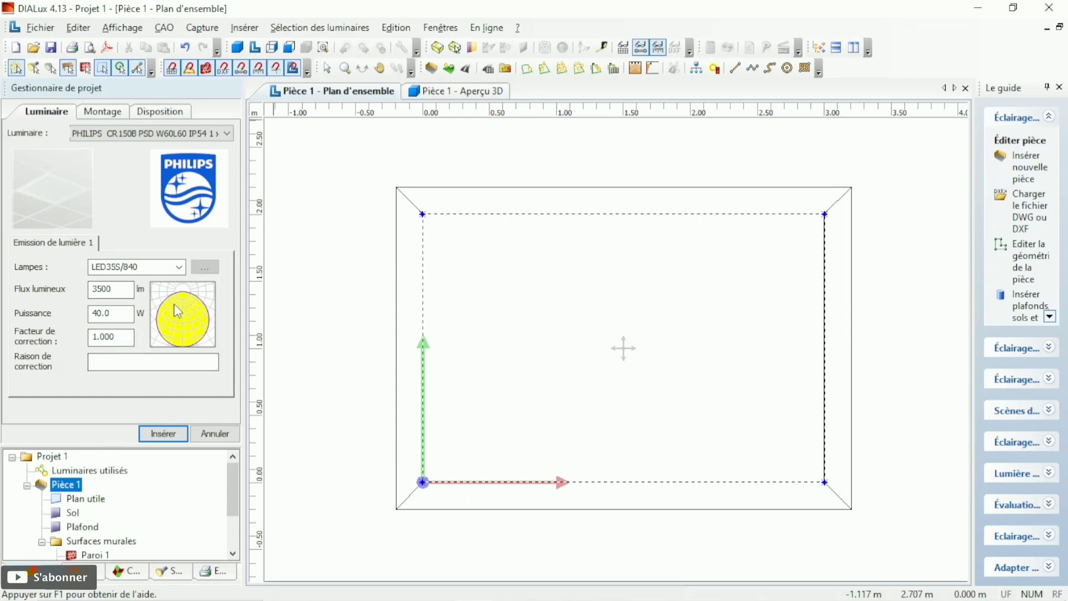
Set the luminaire field's target illuminance to 200 lx, apply the proposed layout and review the field's settings.
{"action": "left_click", "coordinate": [108, 118]}
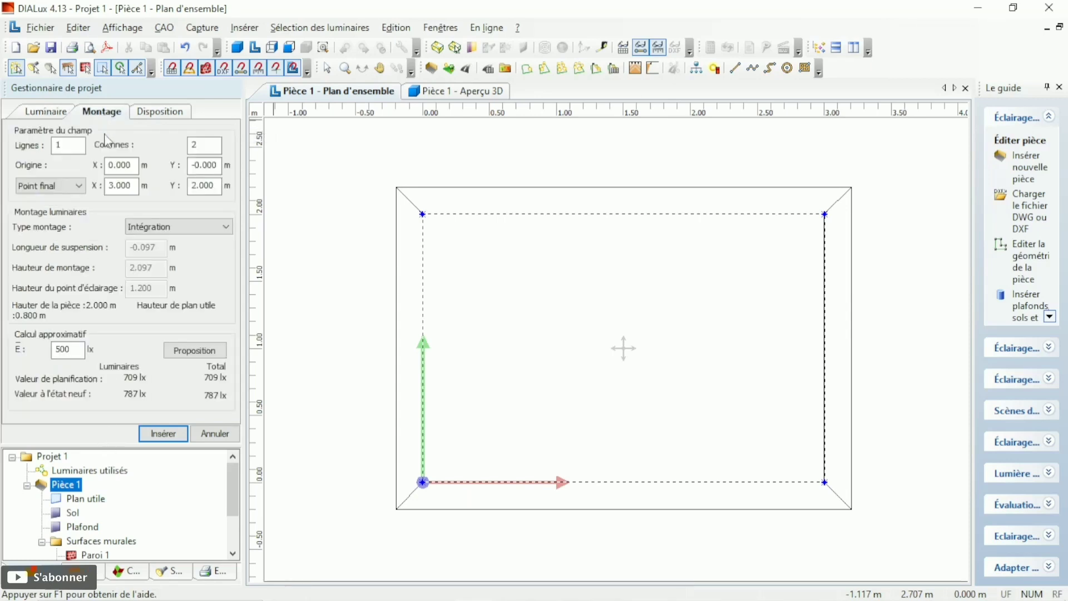
{"action": "left_click_drag", "start_coordinate": [78, 351], "coordinate": [58, 349]}
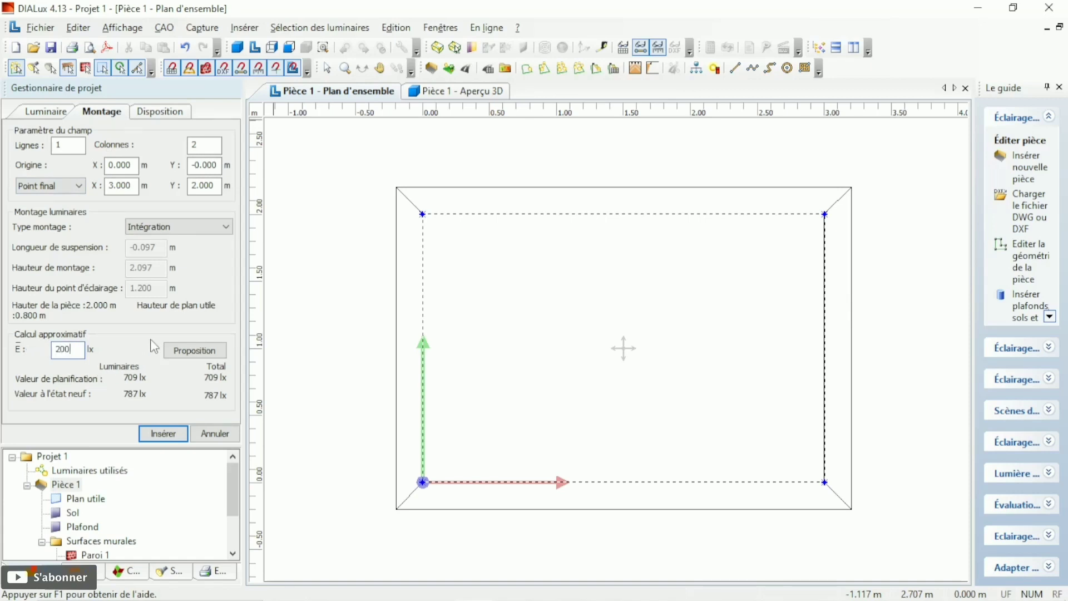
{"action": "left_click", "coordinate": [191, 349]}
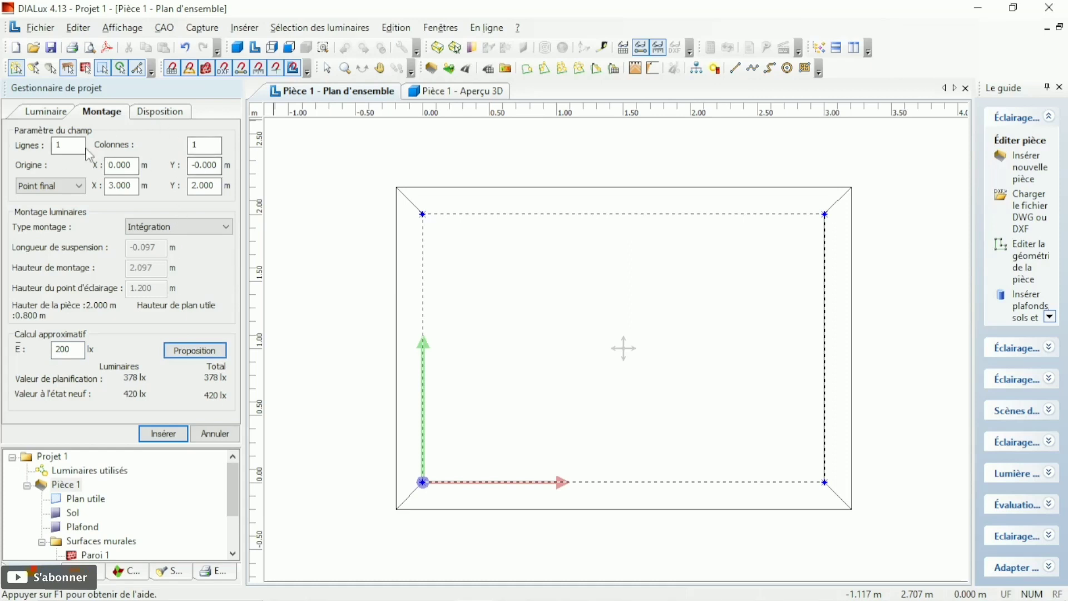
{"action": "left_click", "coordinate": [161, 114]}
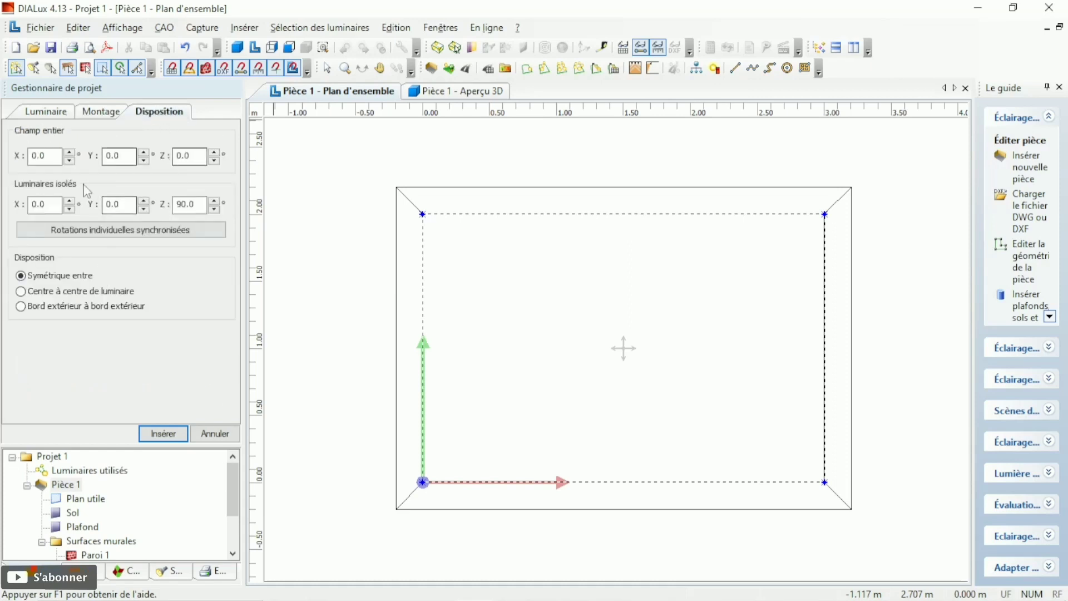
{"action": "left_click", "coordinate": [81, 113]}
{"action": "left_click", "coordinate": [50, 117]}
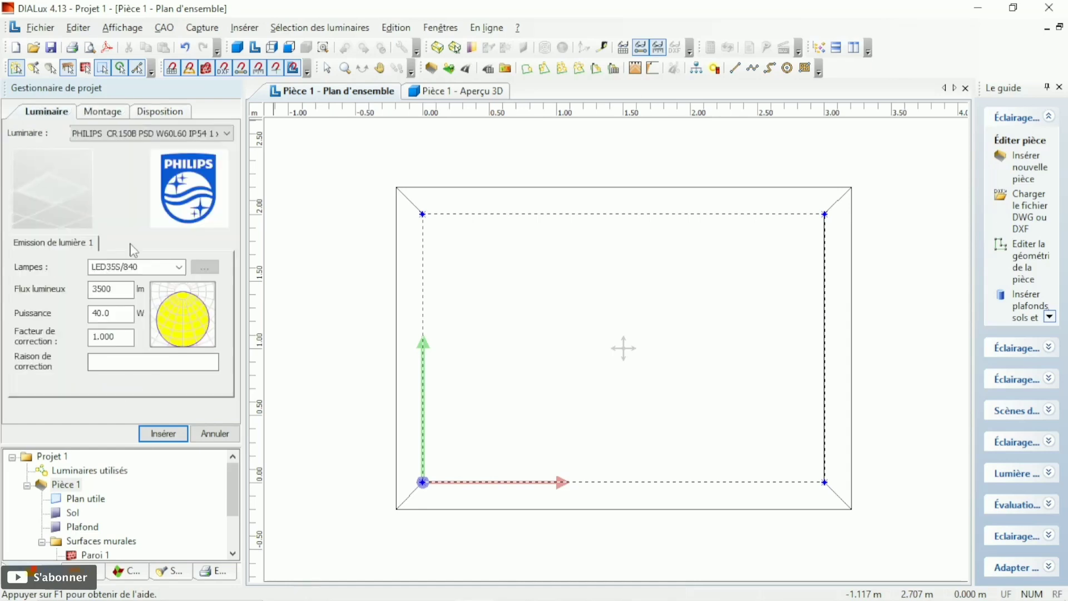
Insert the configured field of PHILIPS CR150B PSD W60L60 IP54 luminaires into Pièce 1.
{"action": "left_click", "coordinate": [164, 434]}
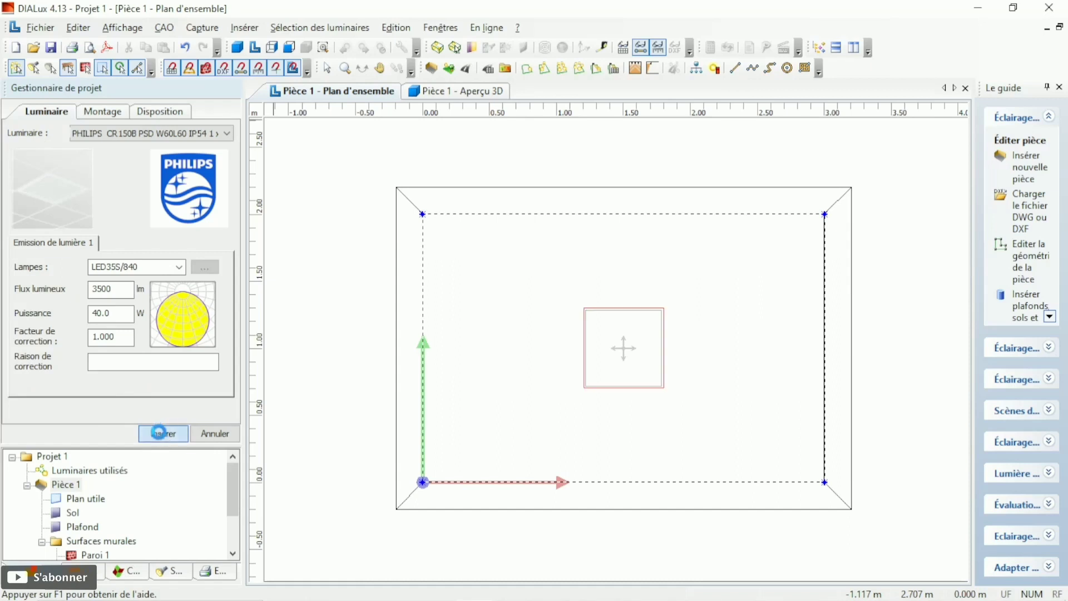
{"action": "scroll", "coordinate": [623, 329], "scroll_direction": "down", "scroll_amount": 3}
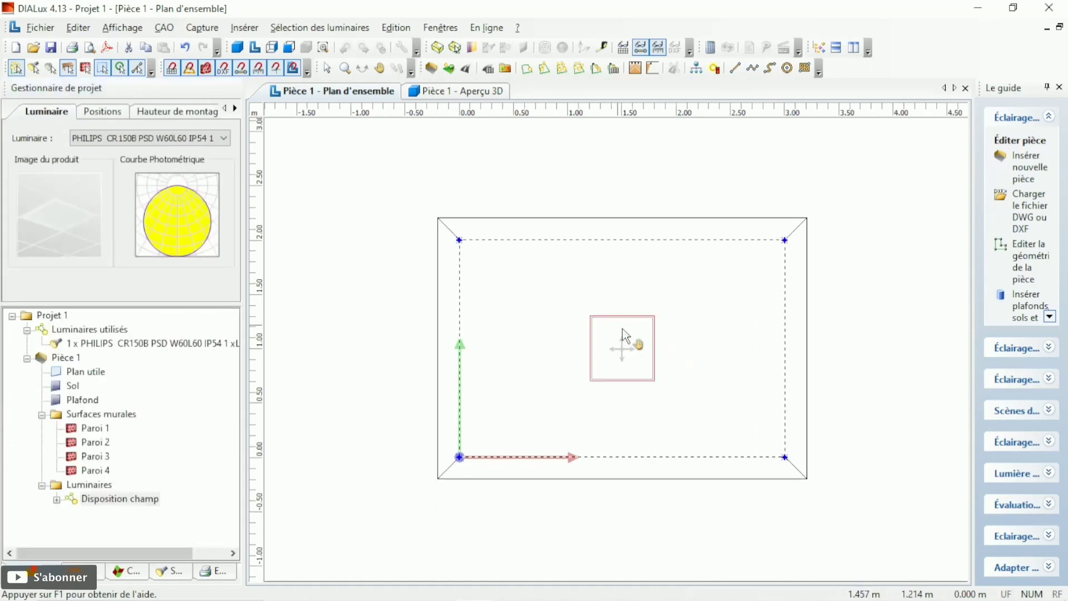
{"action": "scroll", "coordinate": [681, 345], "scroll_direction": "up", "scroll_amount": 2}
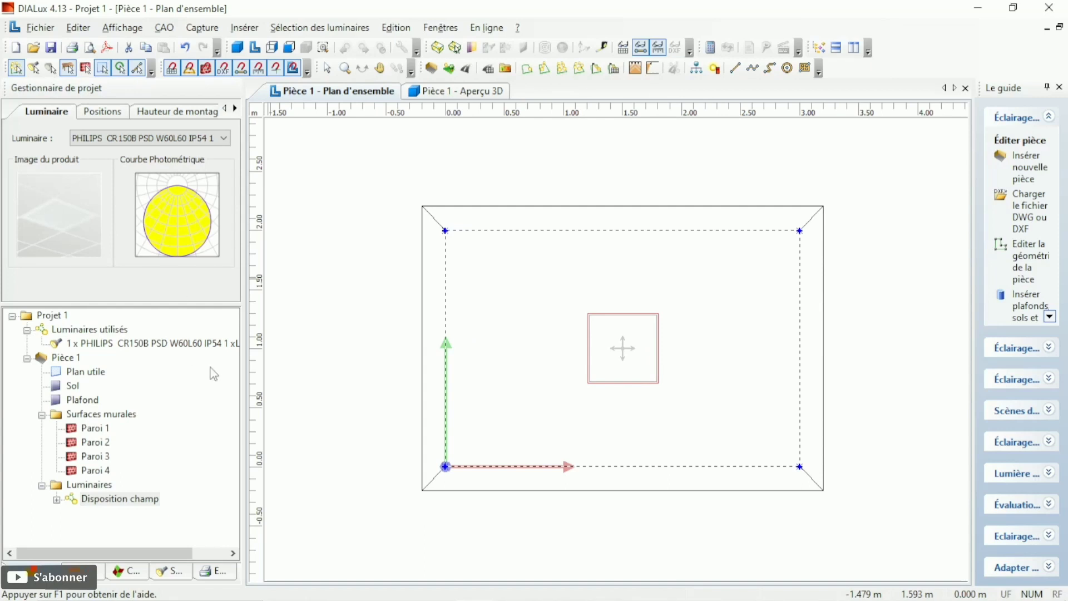
{"action": "scroll", "coordinate": [525, 383], "scroll_direction": "down", "scroll_amount": 2}
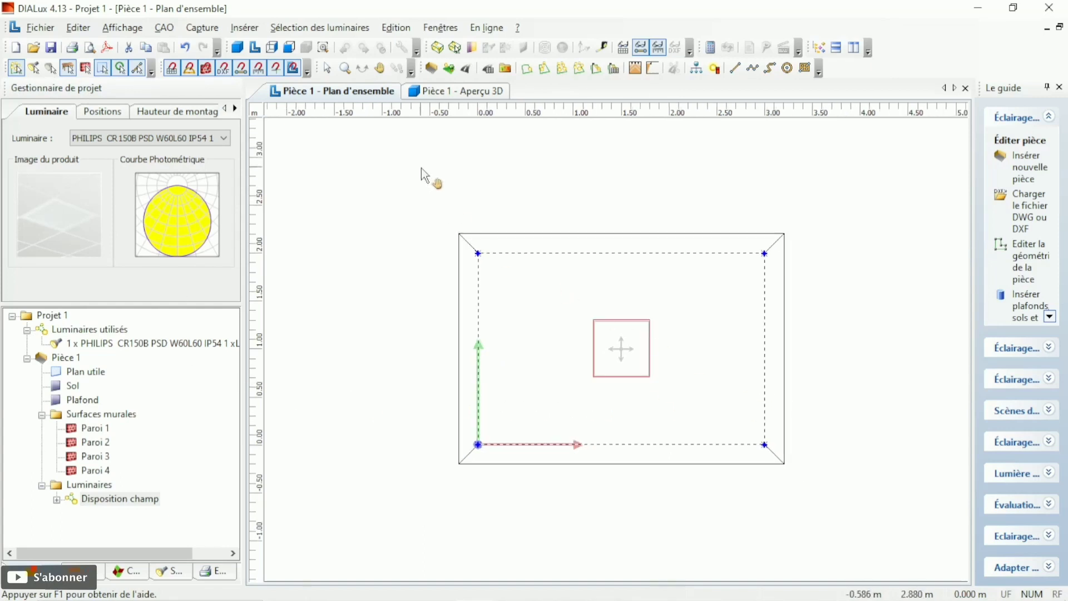
Switch to the 3D view of Pièce 1 and rotate the room to inspect the luminaire on the ceiling.
{"action": "left_click", "coordinate": [451, 92]}
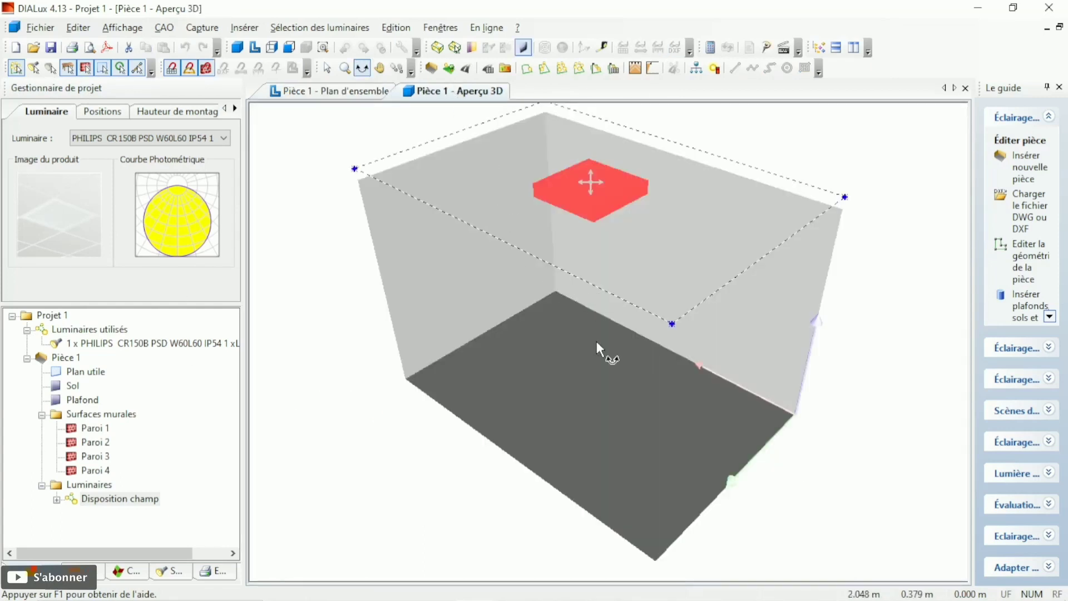
{"action": "mouse_move", "coordinate": [601, 353]}
{"action": "left_mouse_down"}
{"action": "mouse_move", "coordinate": [631, 300]}
{"action": "mouse_move", "coordinate": [699, 269]}
{"action": "mouse_move", "coordinate": [739, 269]}
{"action": "mouse_move", "coordinate": [759, 284]}
{"action": "left_mouse_up"}
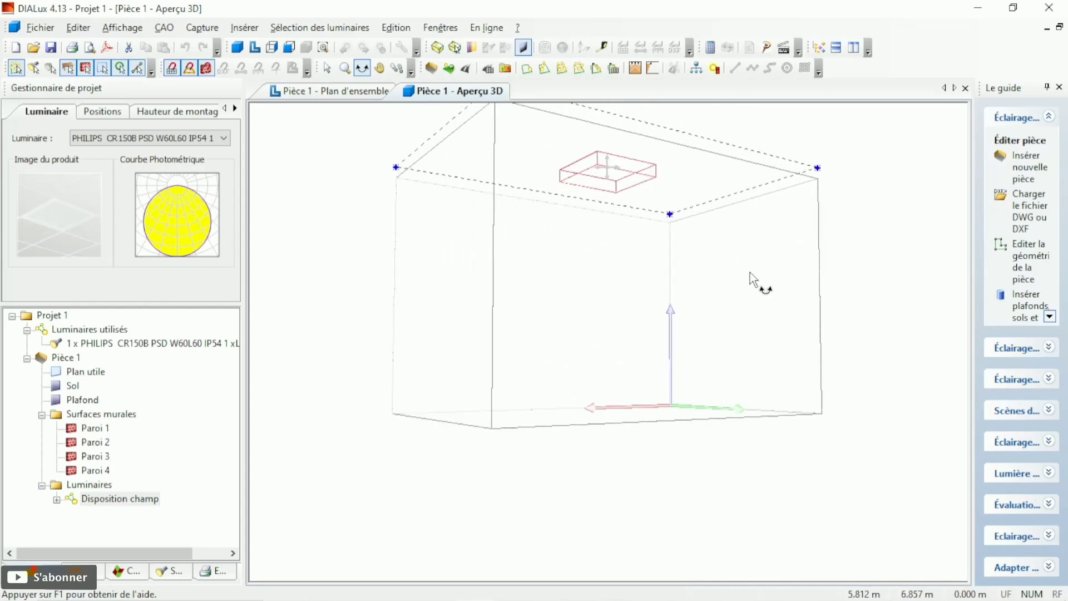
{"action": "scroll", "coordinate": [684, 159], "scroll_direction": "up", "scroll_amount": 3}
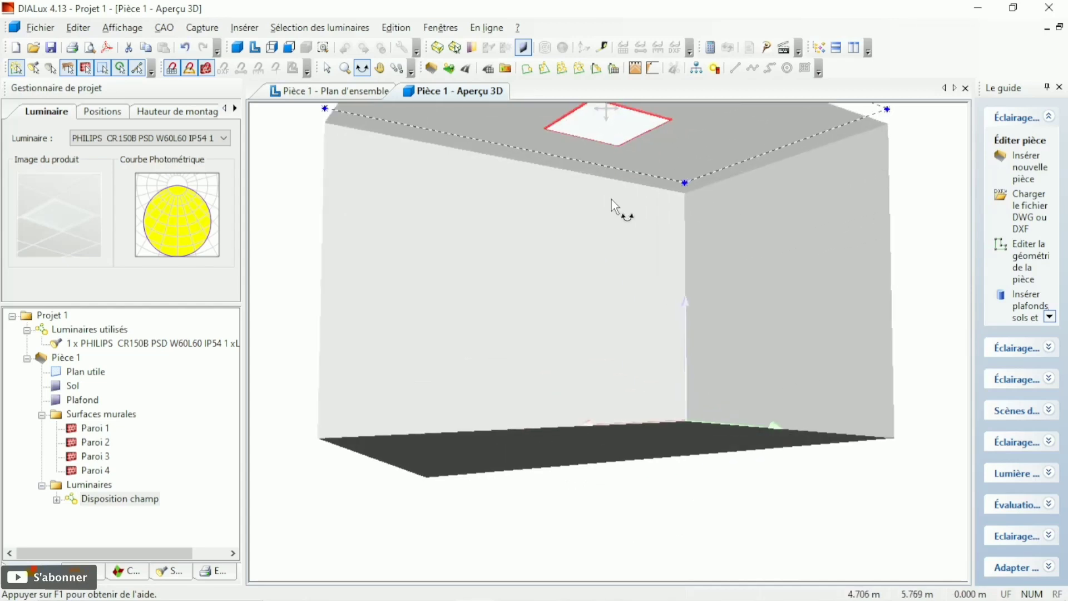
{"action": "mouse_move", "coordinate": [611, 199]}
{"action": "middle_mouse_down"}
{"action": "mouse_move", "coordinate": [624, 274]}
{"action": "mouse_move", "coordinate": [596, 376]}
{"action": "middle_mouse_up"}
{"action": "mouse_move", "coordinate": [603, 274]}
{"action": "left_mouse_down"}
{"action": "mouse_move", "coordinate": [632, 256]}
{"action": "mouse_move", "coordinate": [712, 248]}
{"action": "mouse_move", "coordinate": [775, 286]}
{"action": "mouse_move", "coordinate": [617, 308]}
{"action": "mouse_move", "coordinate": [694, 348]}
{"action": "mouse_move", "coordinate": [716, 310]}
{"action": "left_mouse_up"}
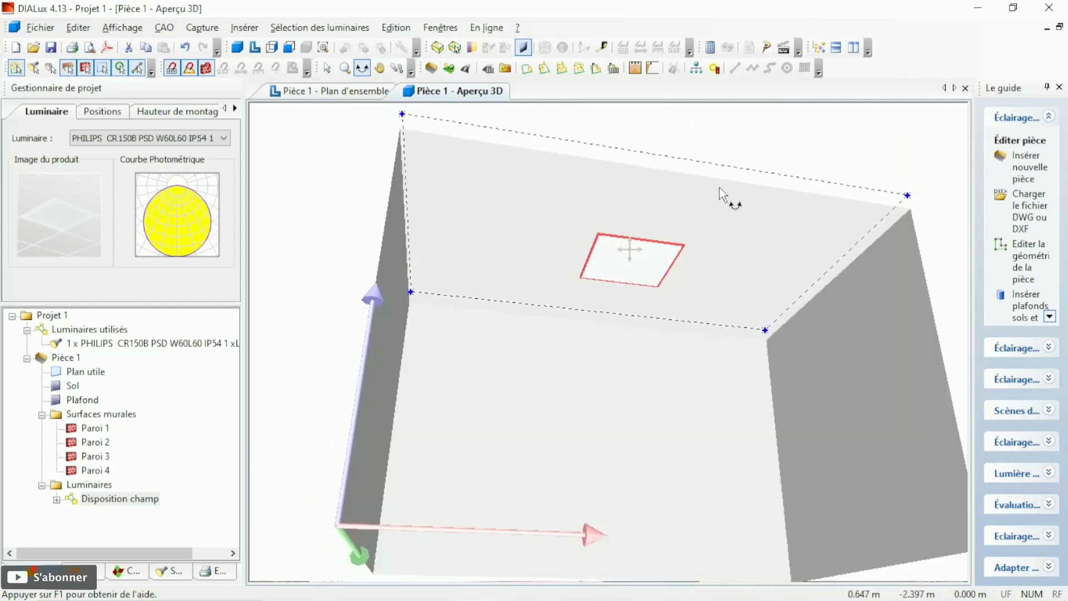
Show the luminaires' 3D light distribution briefly, hide it again, and examine the room from other angles.
{"action": "left_click", "coordinate": [438, 48]}
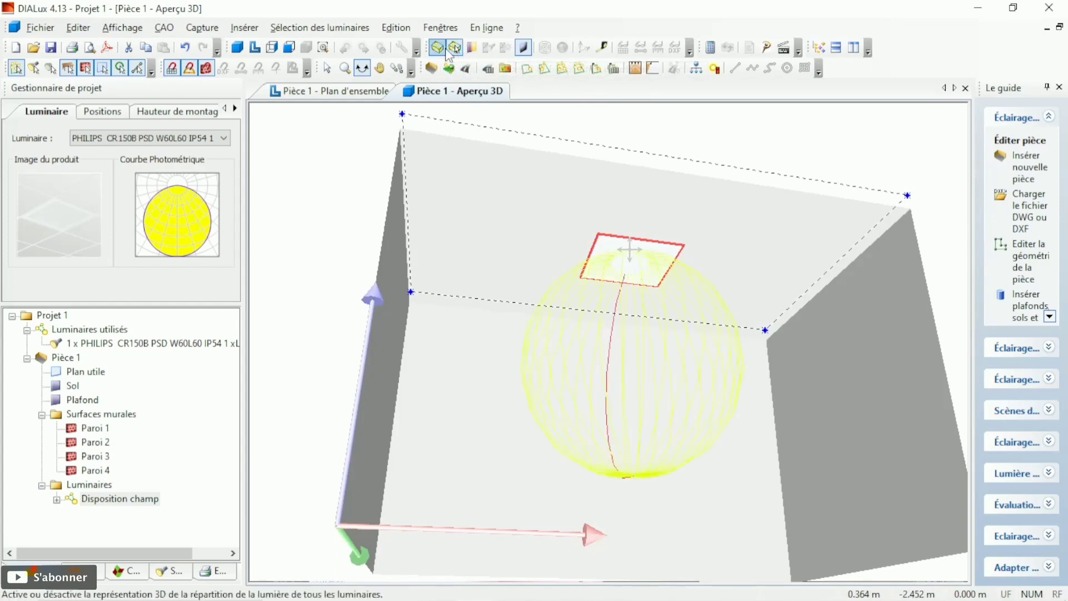
{"action": "left_click", "coordinate": [438, 49]}
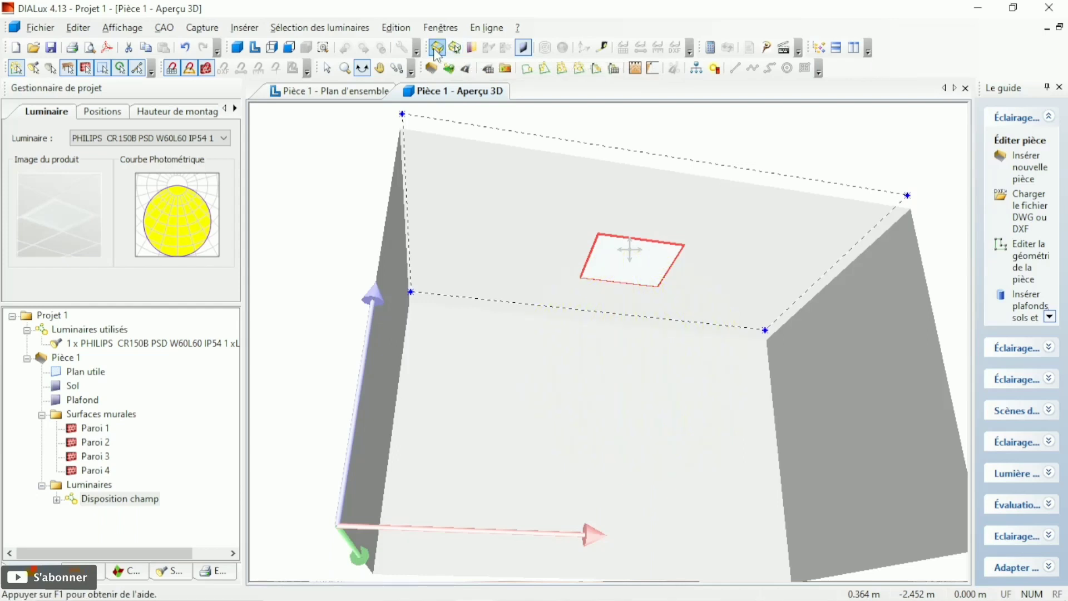
{"action": "left_click_drag", "start_coordinate": [494, 232], "coordinate": [618, 301]}
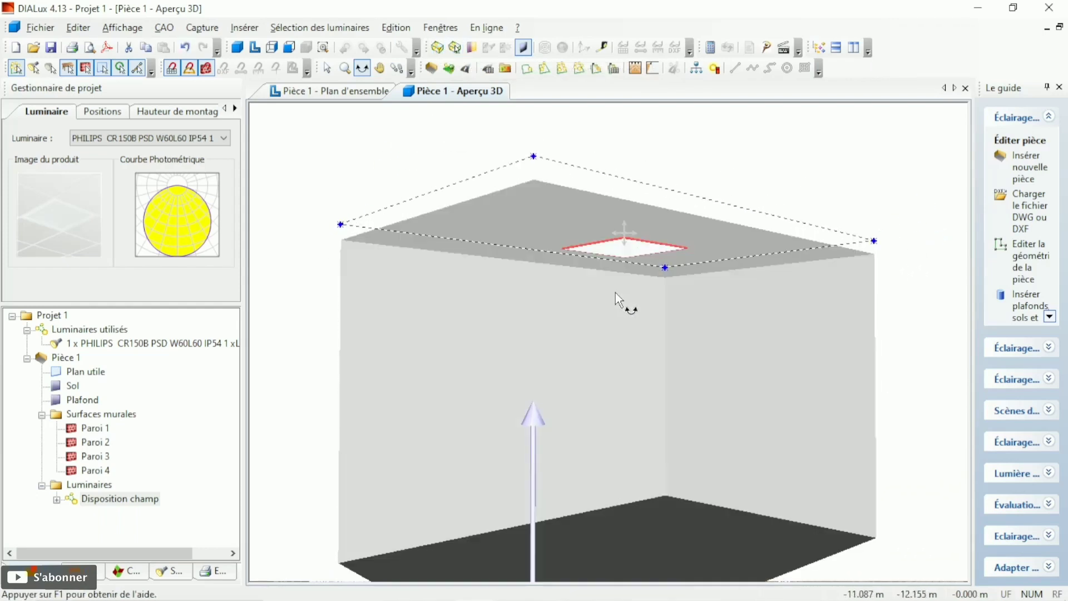
{"action": "scroll", "coordinate": [178, 419], "scroll_direction": "right", "scroll_amount": 1}
{"action": "scroll", "coordinate": [195, 482], "scroll_direction": "left", "scroll_amount": 1}
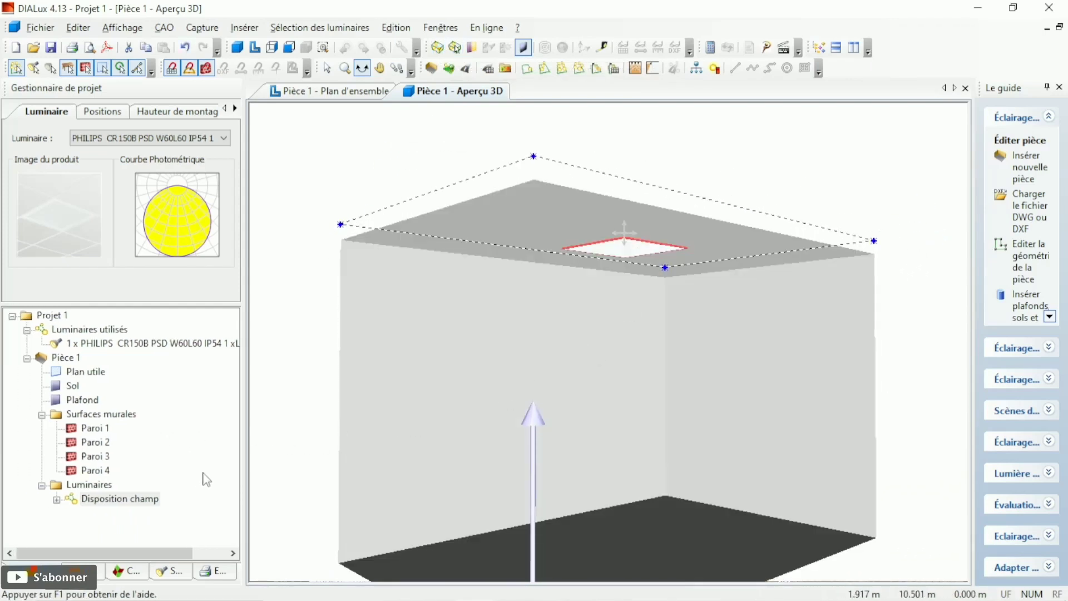
{"action": "mouse_move", "coordinate": [545, 355]}
{"action": "left_mouse_down"}
{"action": "mouse_move", "coordinate": [631, 322]}
{"action": "mouse_move", "coordinate": [467, 422]}
{"action": "left_mouse_up"}
{"action": "scroll", "coordinate": [100, 479], "scroll_direction": "right", "scroll_amount": 1}
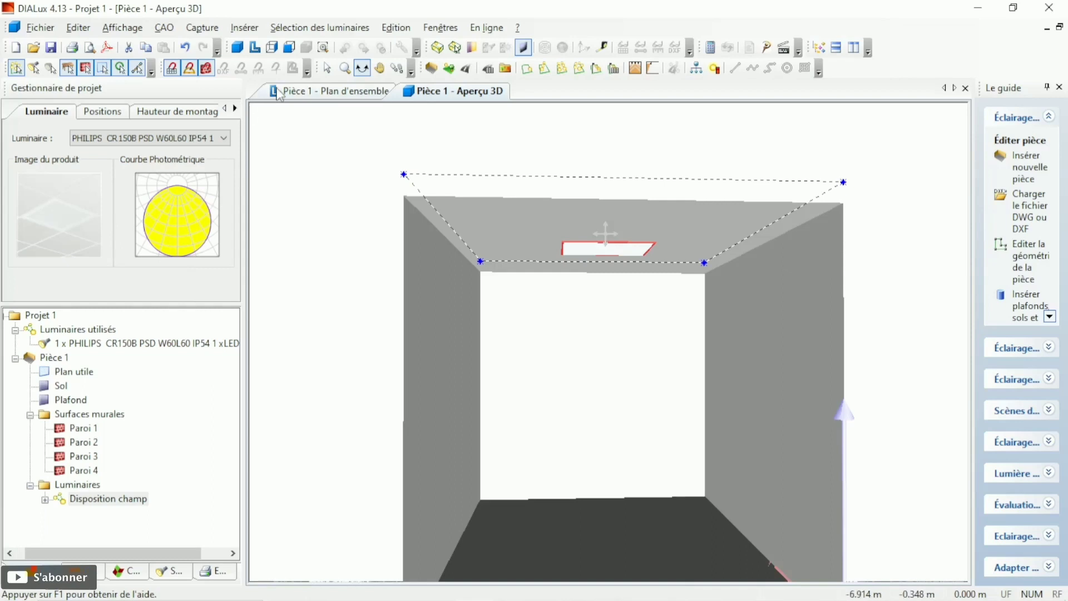
Run the lighting calculation for Pièce 1 with the Standard option, including objects and leaving luminaires excluded.
{"action": "left_click", "coordinate": [396, 29]}
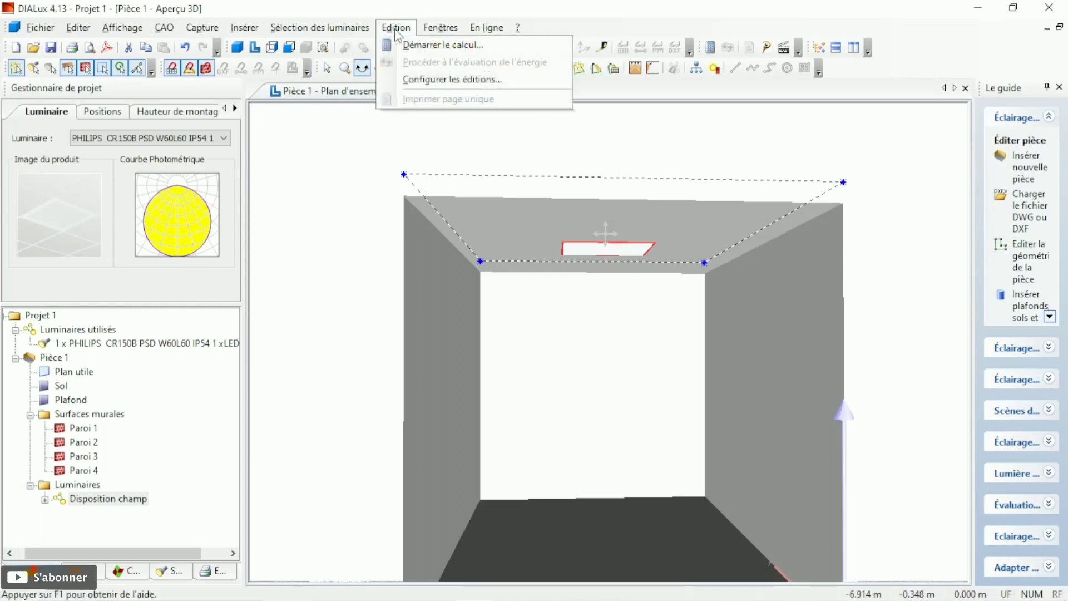
{"action": "left_click", "coordinate": [492, 46]}
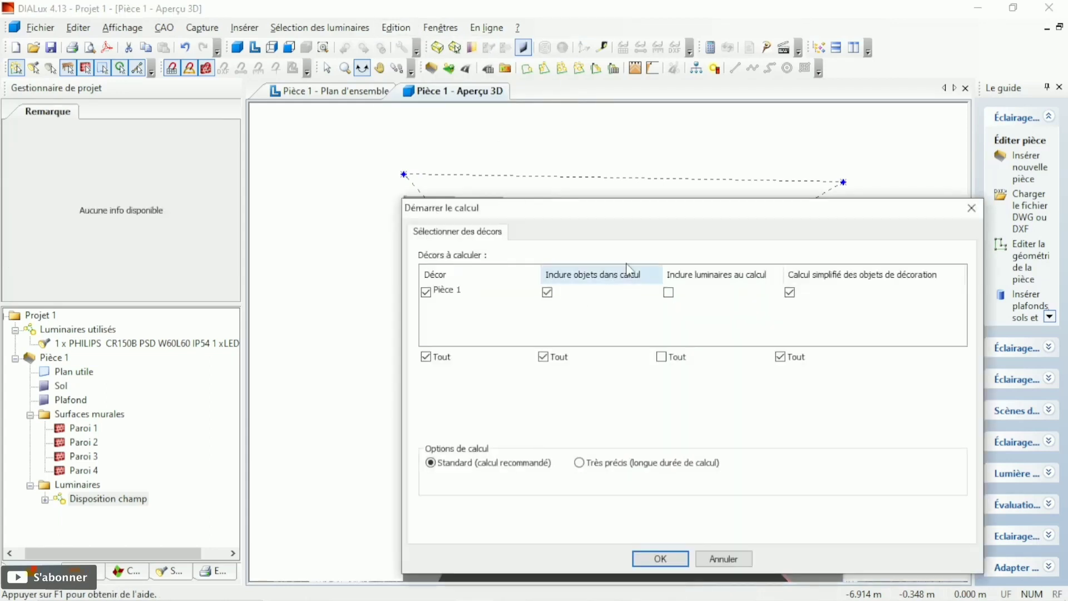
{"action": "left_click_drag", "start_coordinate": [627, 215], "coordinate": [388, 187]}
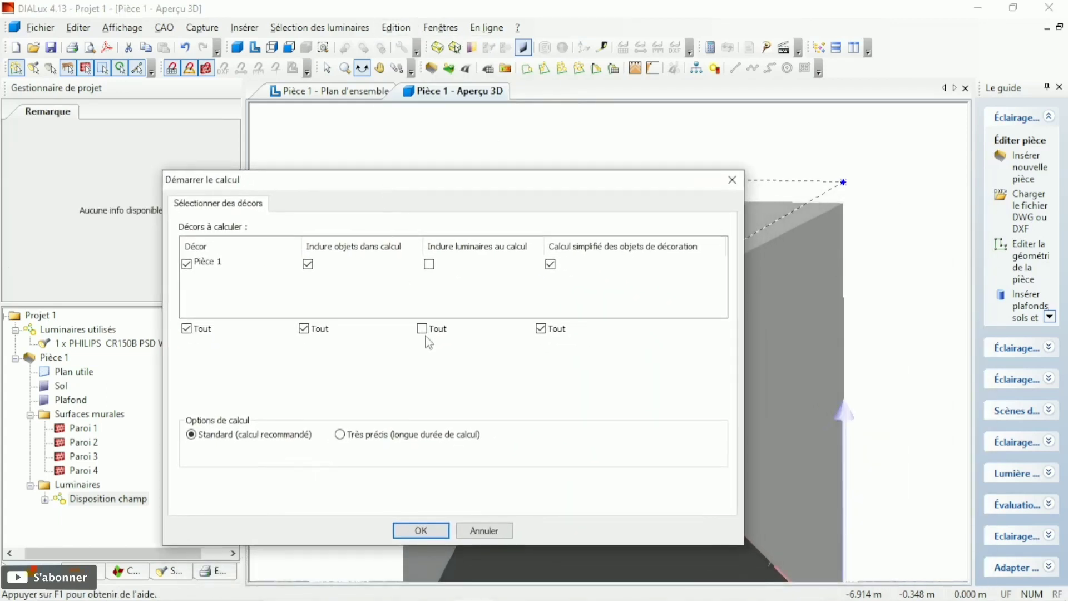
{"action": "left_click", "coordinate": [421, 530]}
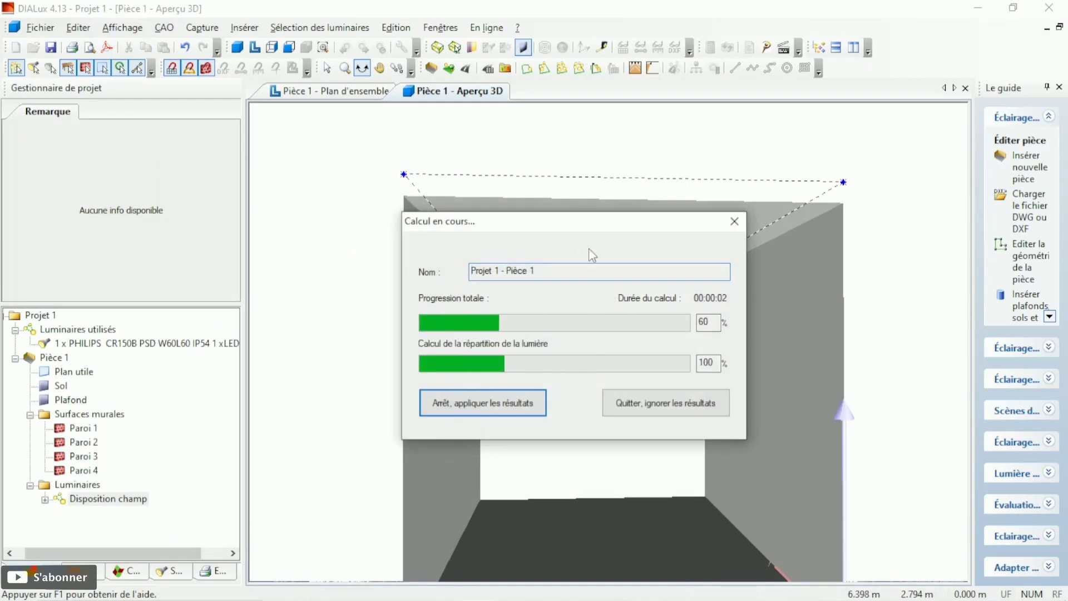
{"action": "left_click_drag", "start_coordinate": [572, 228], "coordinate": [250, 406]}
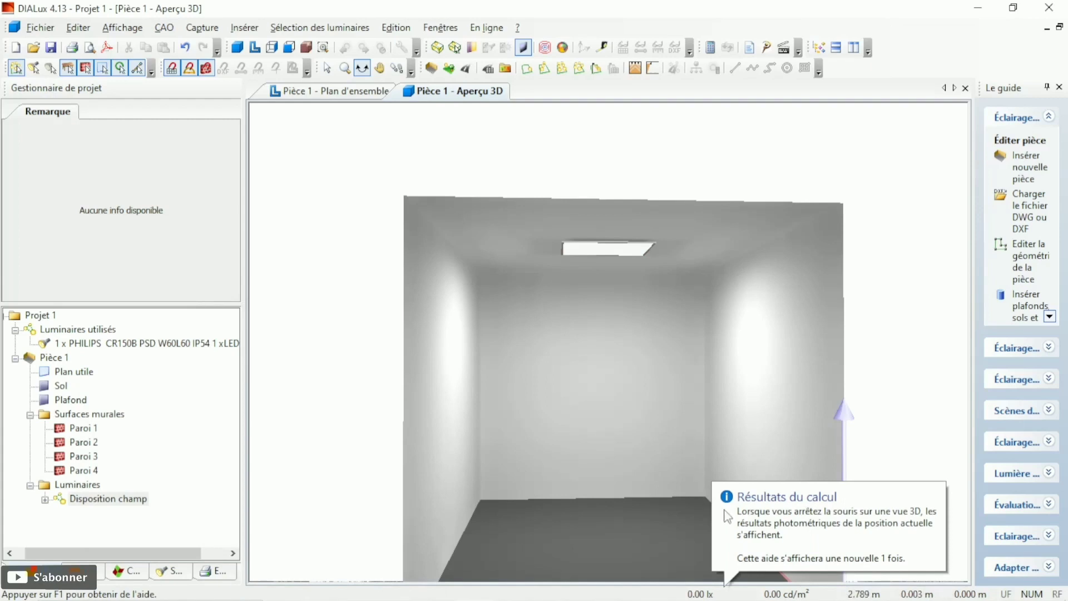
Rotate the calculated 3D room to examine the light on its walls, ceiling and floor.
{"action": "scroll", "coordinate": [682, 425], "scroll_direction": "down", "scroll_amount": 2}
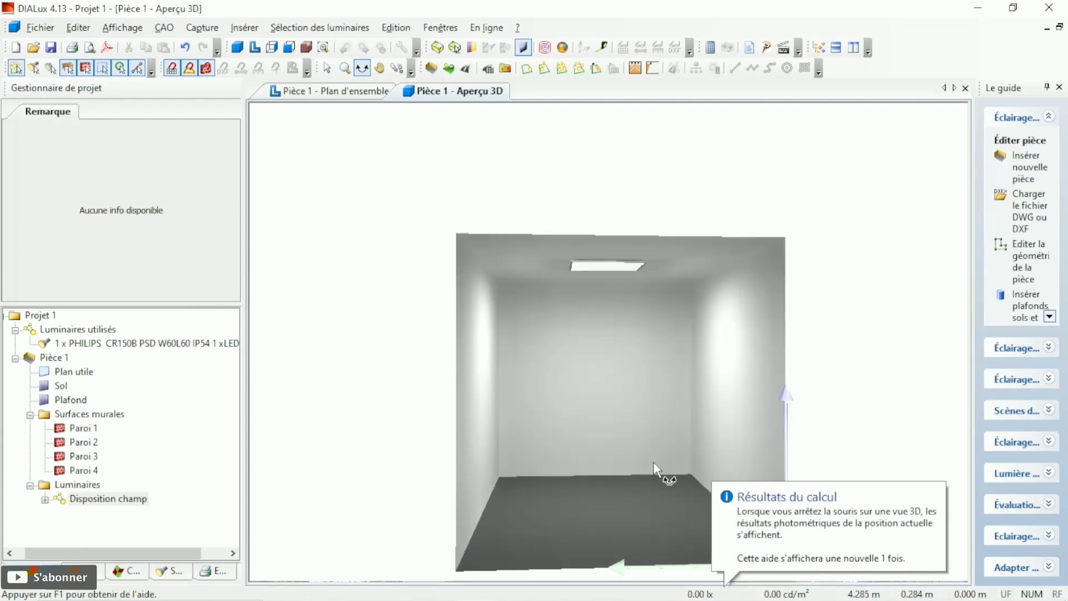
{"action": "mouse_move", "coordinate": [663, 468]}
{"action": "left_mouse_down"}
{"action": "mouse_move", "coordinate": [680, 424]}
{"action": "mouse_move", "coordinate": [716, 445]}
{"action": "mouse_move", "coordinate": [935, 419]}
{"action": "mouse_move", "coordinate": [818, 446]}
{"action": "mouse_move", "coordinate": [803, 432]}
{"action": "mouse_move", "coordinate": [826, 415]}
{"action": "left_mouse_up"}
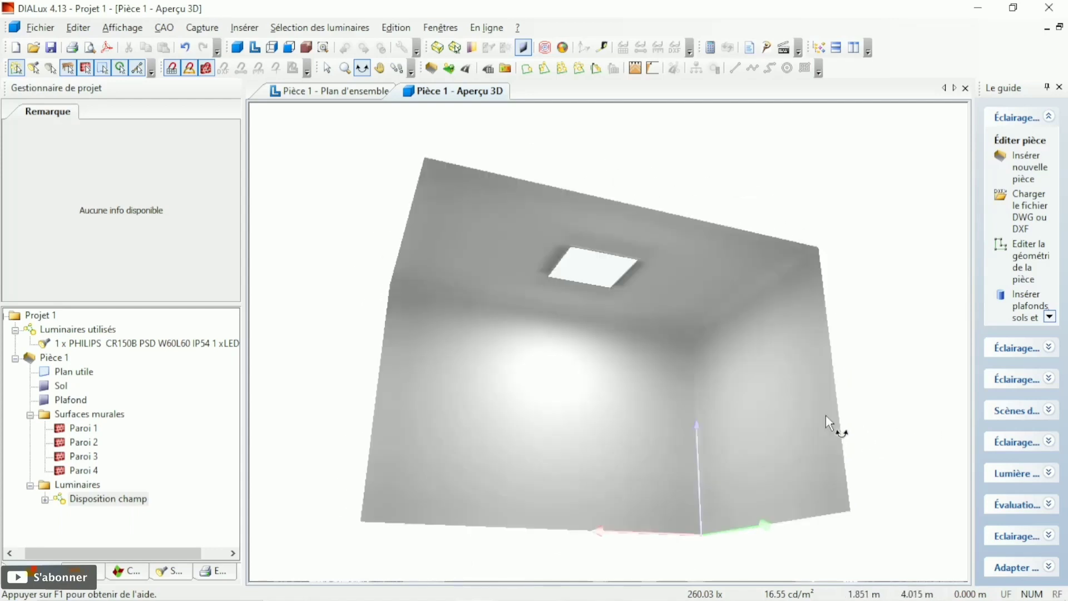
{"action": "mouse_move", "coordinate": [709, 311]}
{"action": "left_mouse_down"}
{"action": "mouse_move", "coordinate": [704, 344]}
{"action": "mouse_move", "coordinate": [738, 335]}
{"action": "left_mouse_up"}
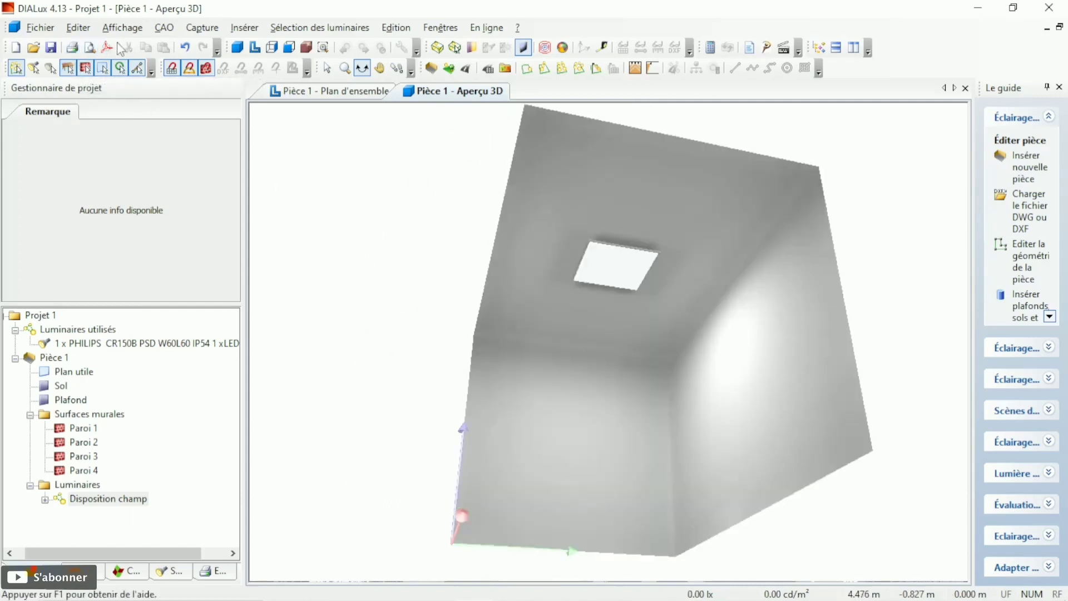
Open the print preview for all report pages and go to the Pièce 1 summary on page 2.
{"action": "left_click", "coordinate": [90, 49]}
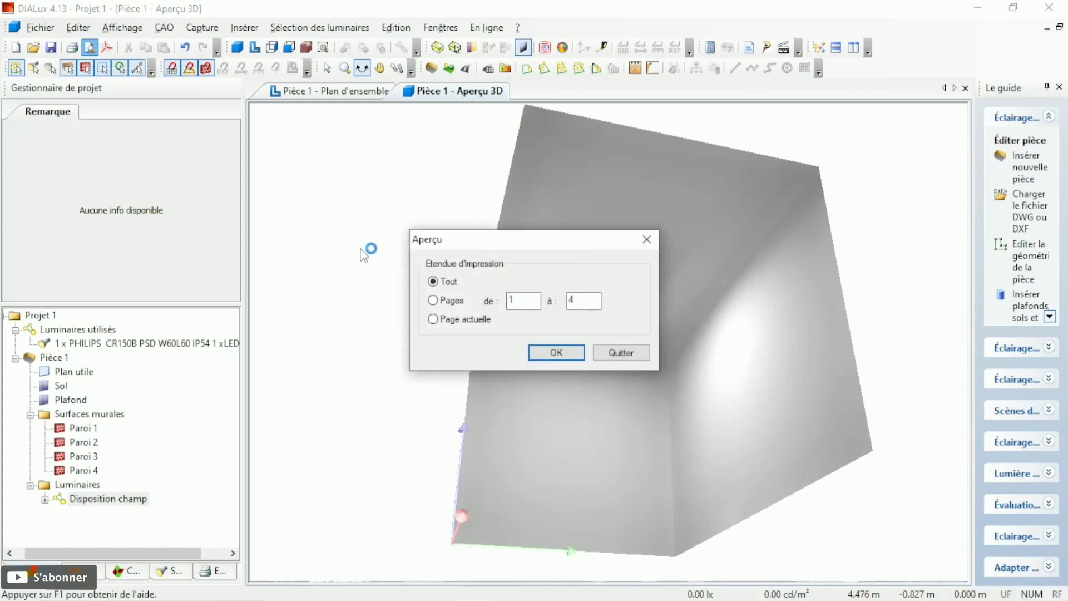
{"action": "left_click", "coordinate": [566, 356]}
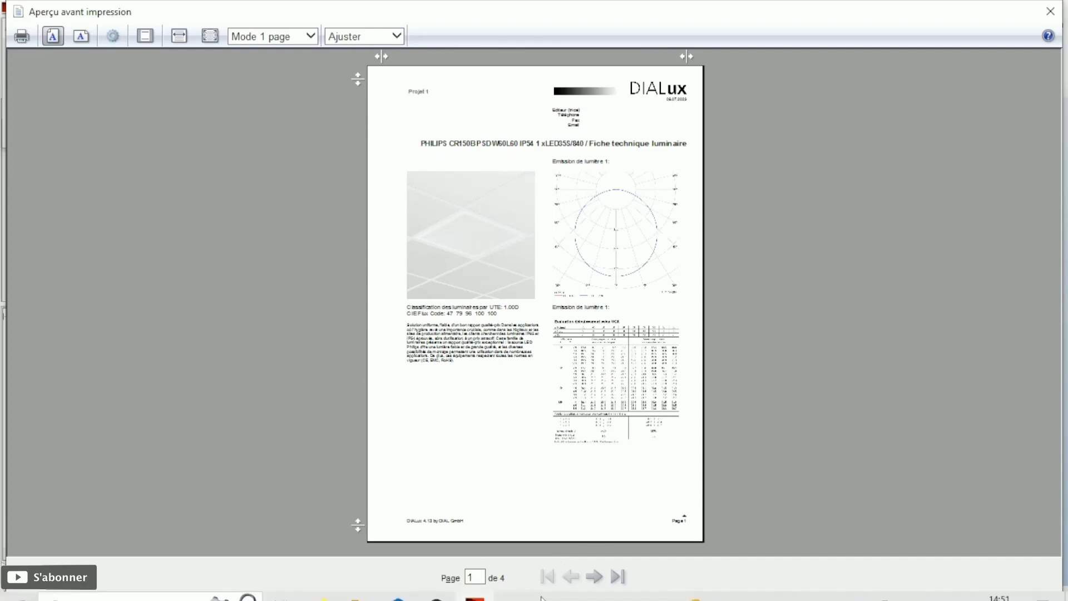
{"action": "left_click", "coordinate": [595, 577]}
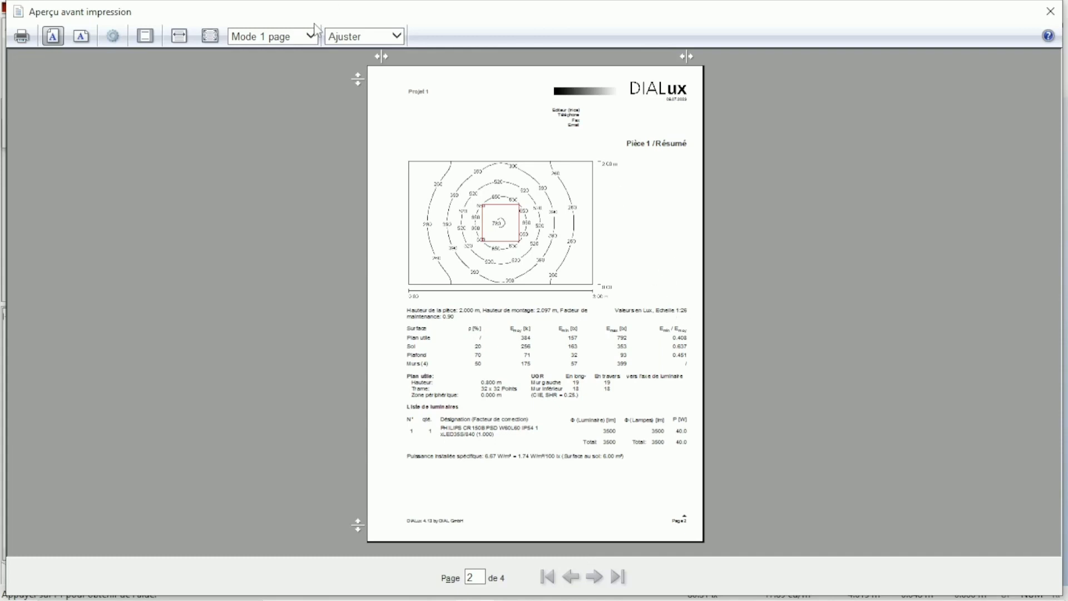
Try a print scale of 125 %, change it to 80 %, and page through the report to the luminaire list.
{"action": "left_click", "coordinate": [394, 40]}
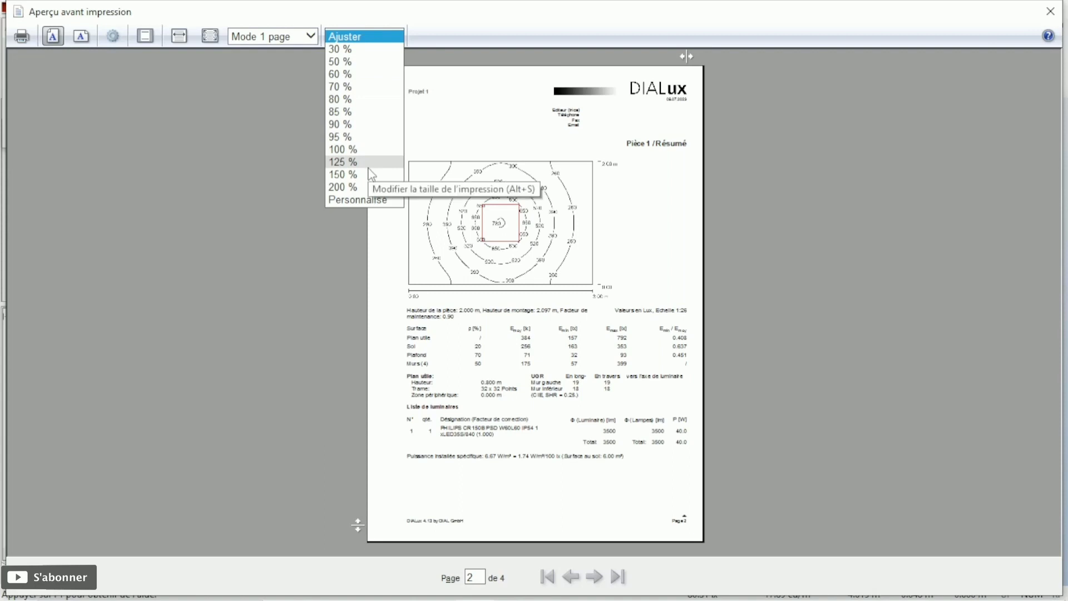
{"action": "left_click", "coordinate": [345, 162]}
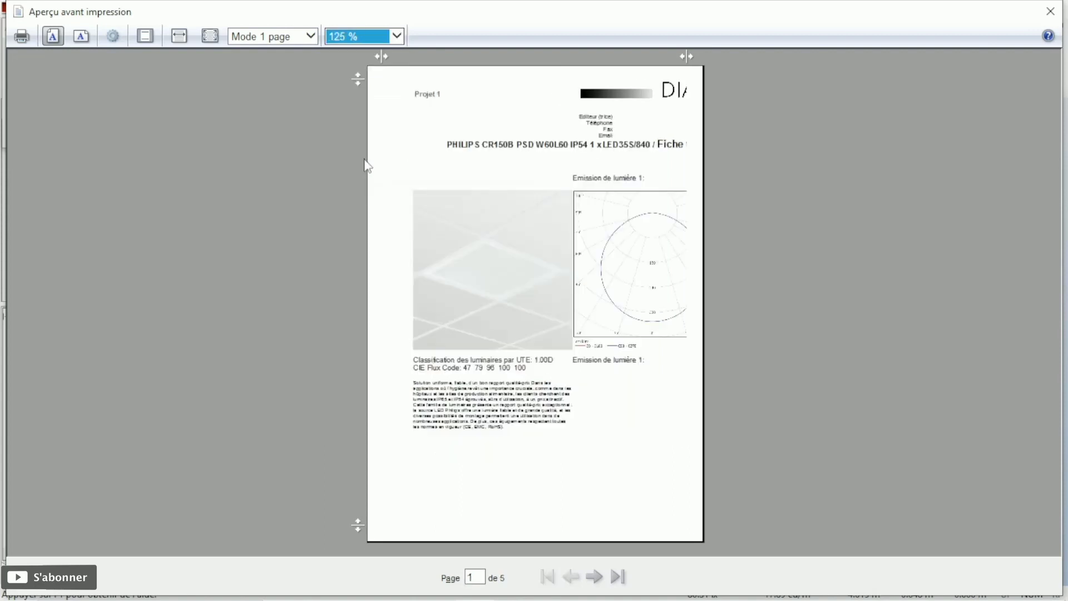
{"action": "left_click", "coordinate": [396, 38]}
{"action": "left_click", "coordinate": [359, 75]}
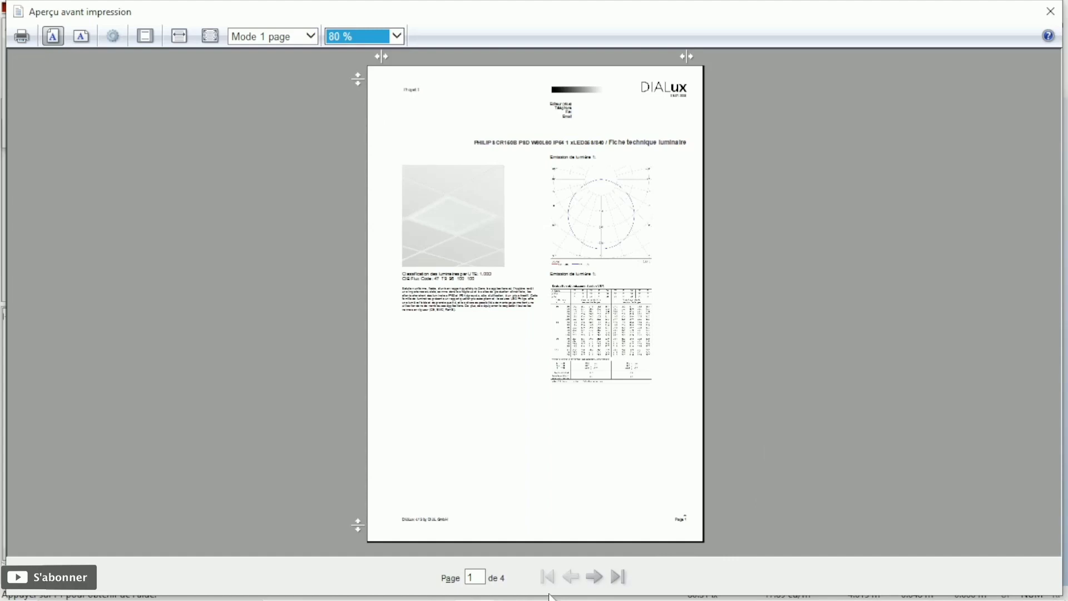
{"action": "left_click", "coordinate": [594, 577]}
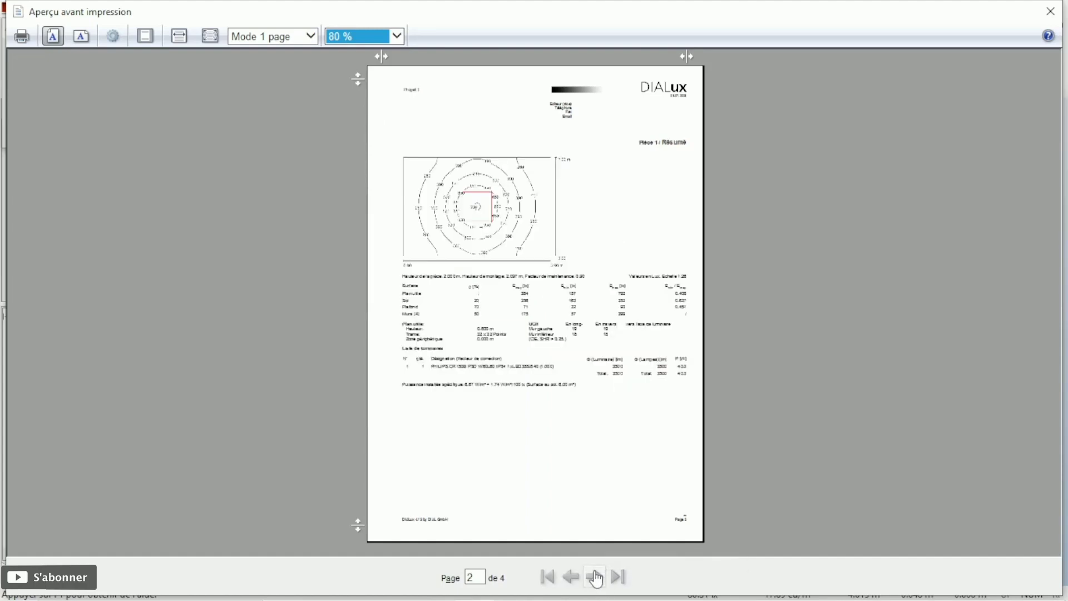
{"action": "left_click", "coordinate": [595, 577]}
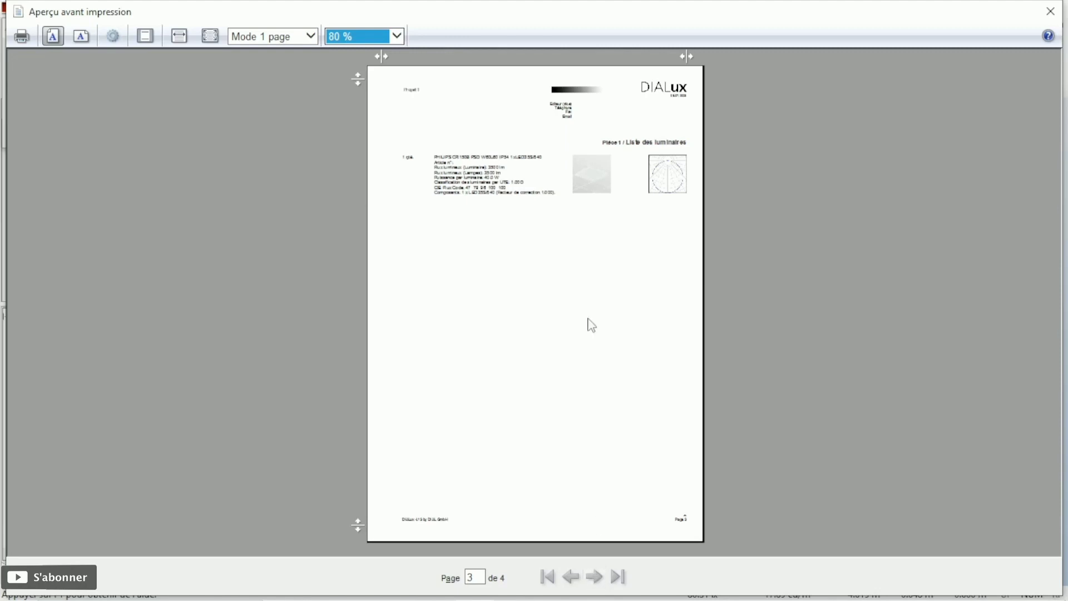
Set the print scale to 200 % and advance to page 4 to read the illuminance results table.
{"action": "left_click", "coordinate": [398, 37]}
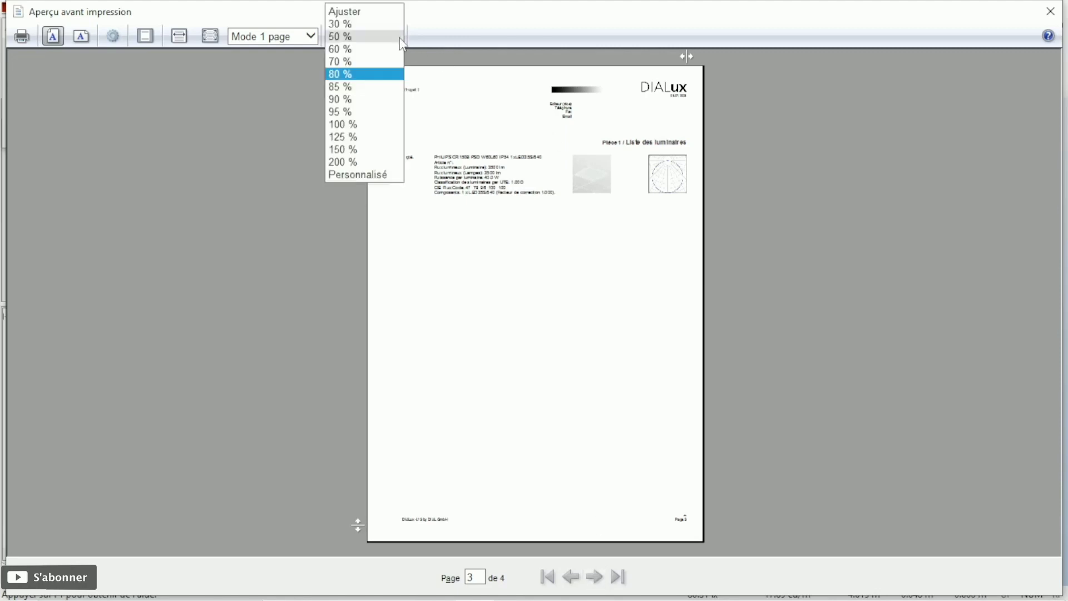
{"action": "left_click", "coordinate": [367, 162]}
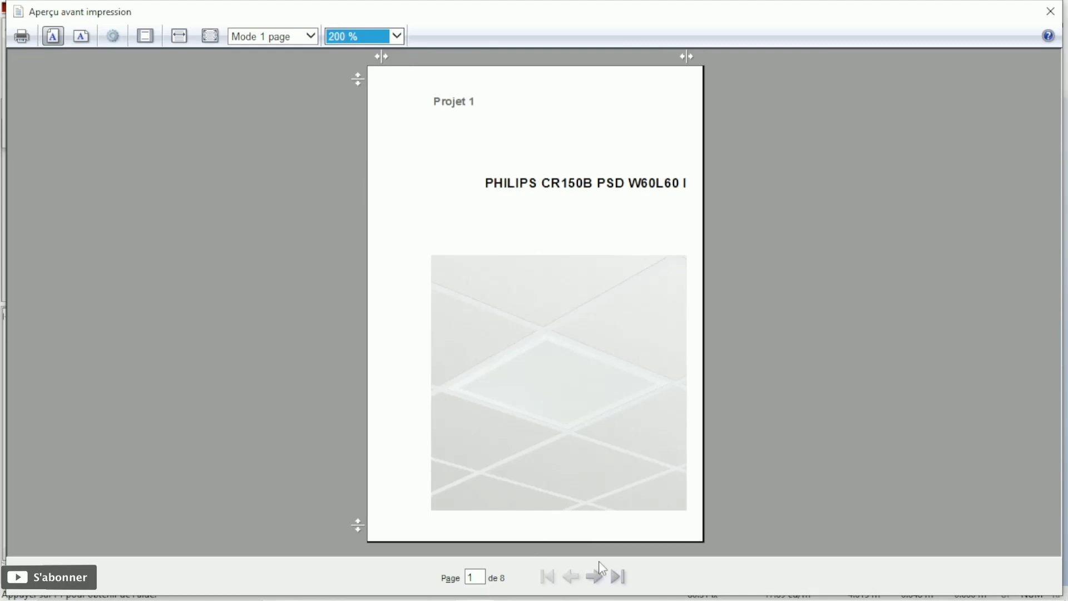
{"action": "left_click", "coordinate": [592, 579]}
{"action": "left_click", "coordinate": [593, 578]}
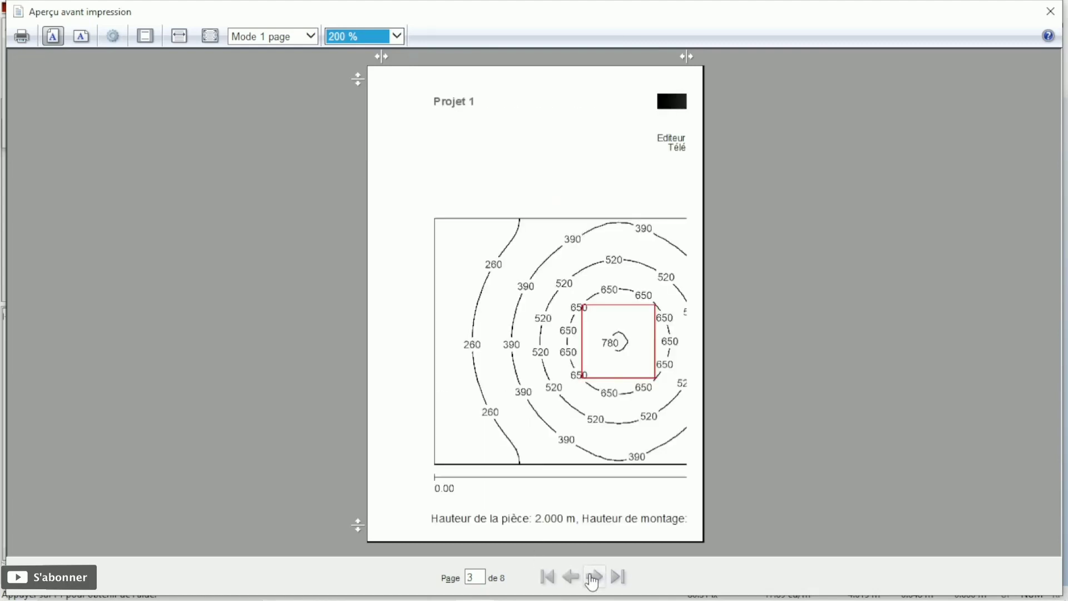
{"action": "left_click", "coordinate": [593, 578]}
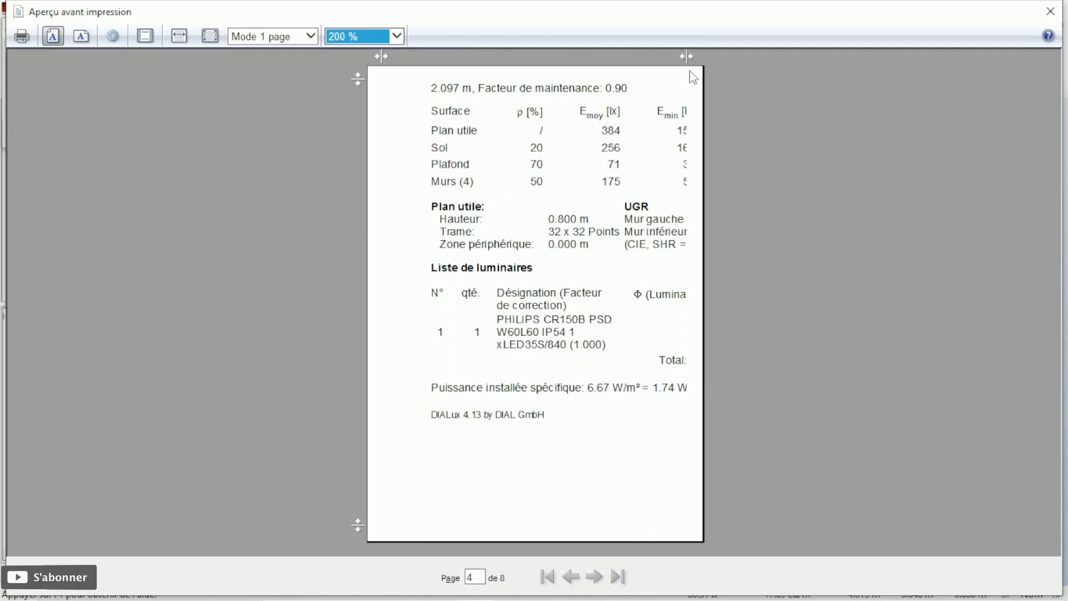
Set the report's print scale to 125 %.
{"action": "left_click", "coordinate": [687, 56]}
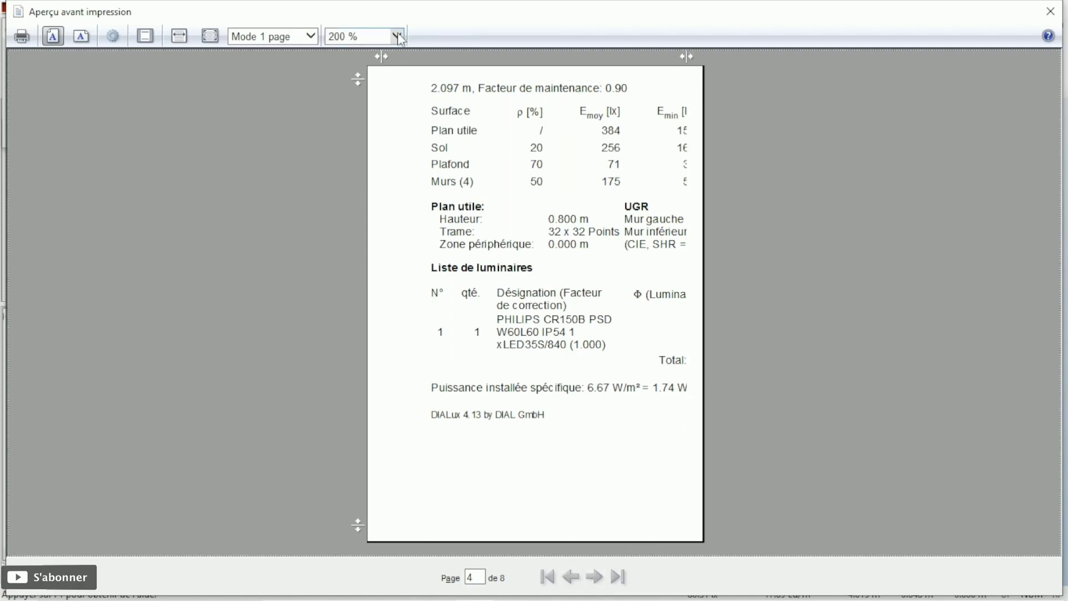
{"action": "left_click", "coordinate": [397, 36]}
{"action": "left_click", "coordinate": [379, 143]}
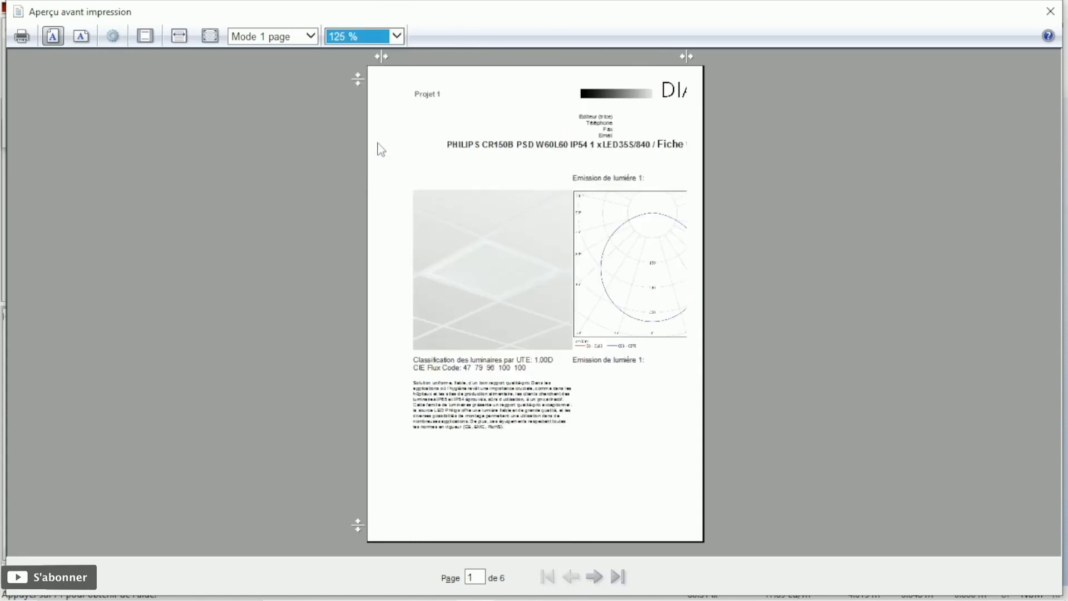
Set the report's print scale to 150 % and page through to the luminaire list on page 5.
{"action": "left_click", "coordinate": [397, 36]}
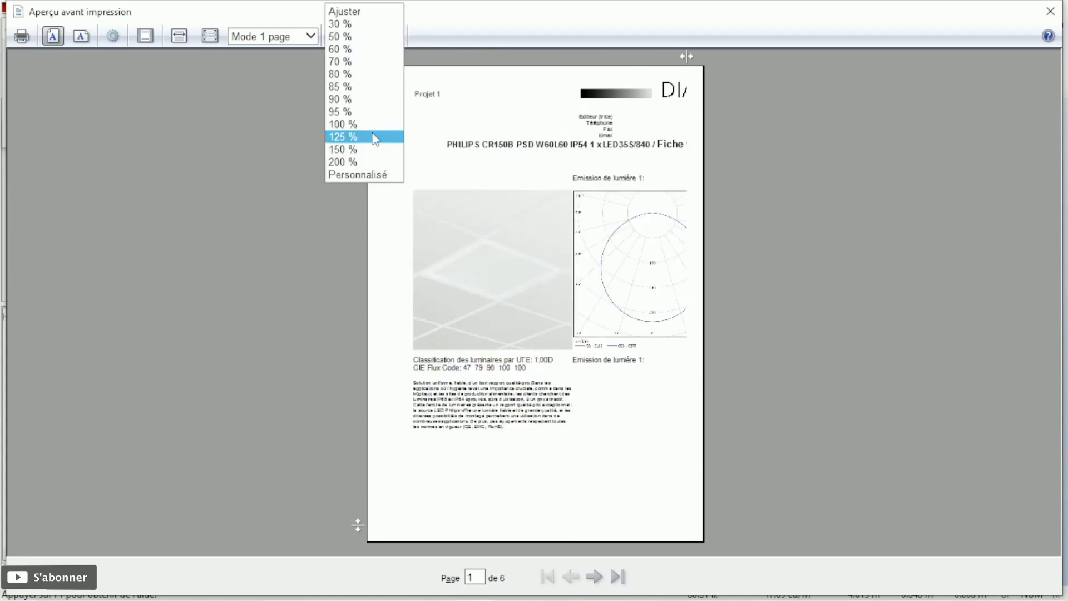
{"action": "left_click", "coordinate": [374, 153]}
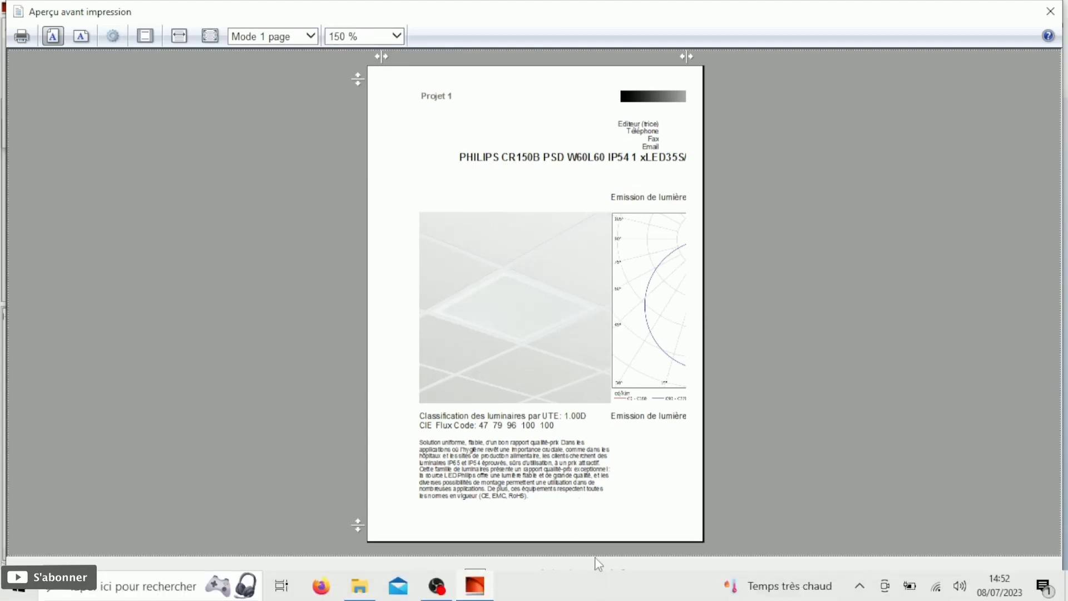
{"action": "left_click", "coordinate": [595, 577]}
{"action": "left_click", "coordinate": [595, 577]}
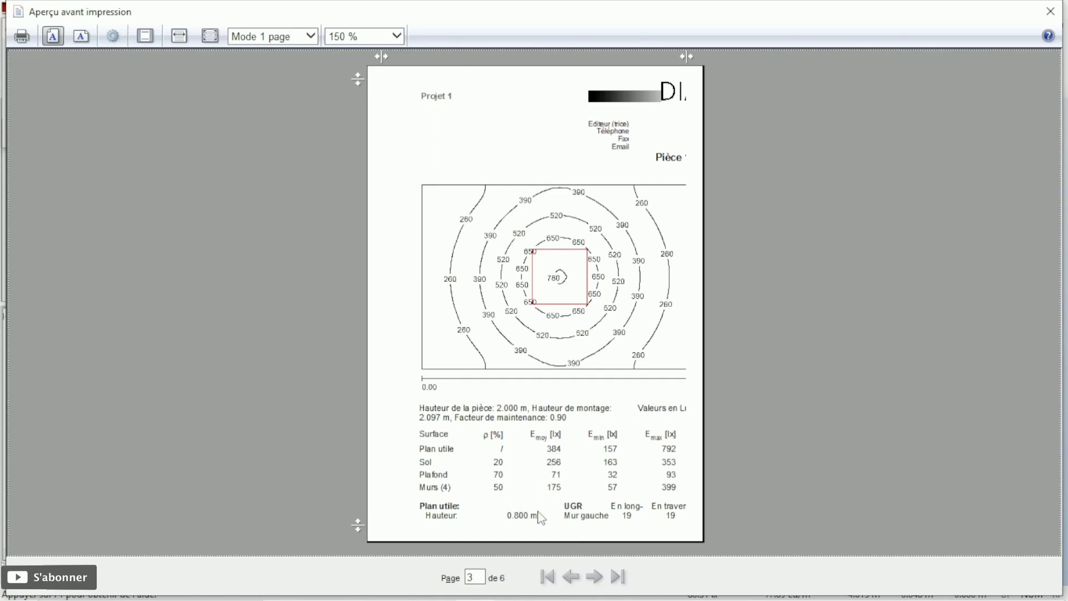
{"action": "left_click", "coordinate": [594, 577]}
{"action": "left_click", "coordinate": [594, 577]}
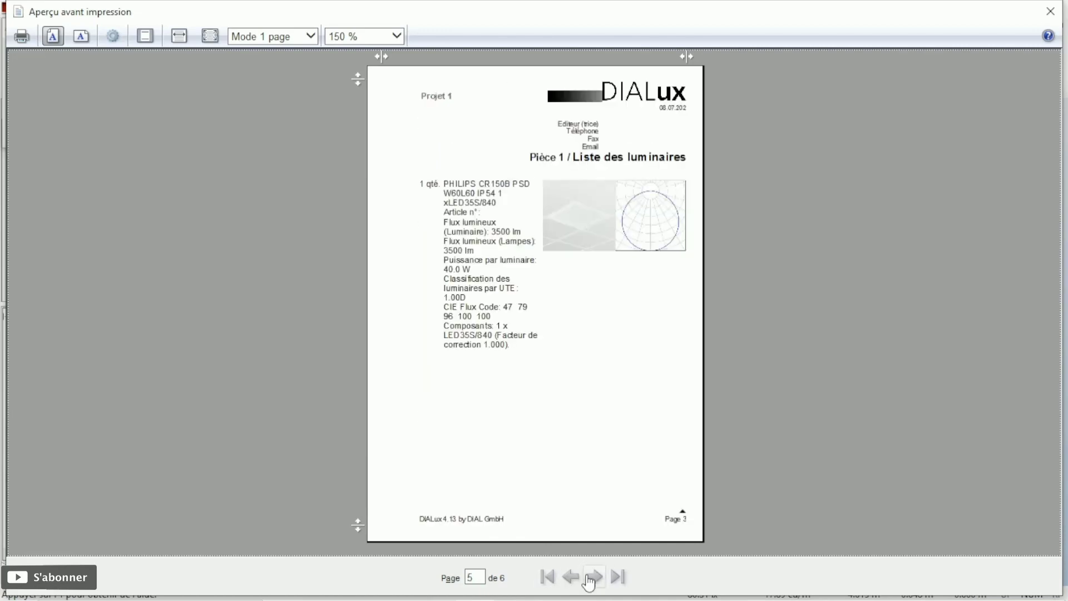
Close the print preview and orbit the 3D view of Pièce 1 to inspect the lit room.
{"action": "left_click", "coordinate": [1051, 11]}
{"action": "mouse_move", "coordinate": [632, 326]}
{"action": "left_mouse_down"}
{"action": "mouse_move", "coordinate": [720, 401]}
{"action": "mouse_move", "coordinate": [782, 370]}
{"action": "mouse_move", "coordinate": [696, 410]}
{"action": "mouse_move", "coordinate": [797, 457]}
{"action": "mouse_move", "coordinate": [799, 536]}
{"action": "mouse_move", "coordinate": [729, 520]}
{"action": "mouse_move", "coordinate": [740, 446]}
{"action": "mouse_move", "coordinate": [731, 400]}
{"action": "left_mouse_up"}
{"action": "mouse_move", "coordinate": [656, 356]}
{"action": "left_mouse_down"}
{"action": "mouse_move", "coordinate": [794, 398]}
{"action": "mouse_move", "coordinate": [684, 424]}
{"action": "mouse_move", "coordinate": [764, 318]}
{"action": "left_mouse_up"}
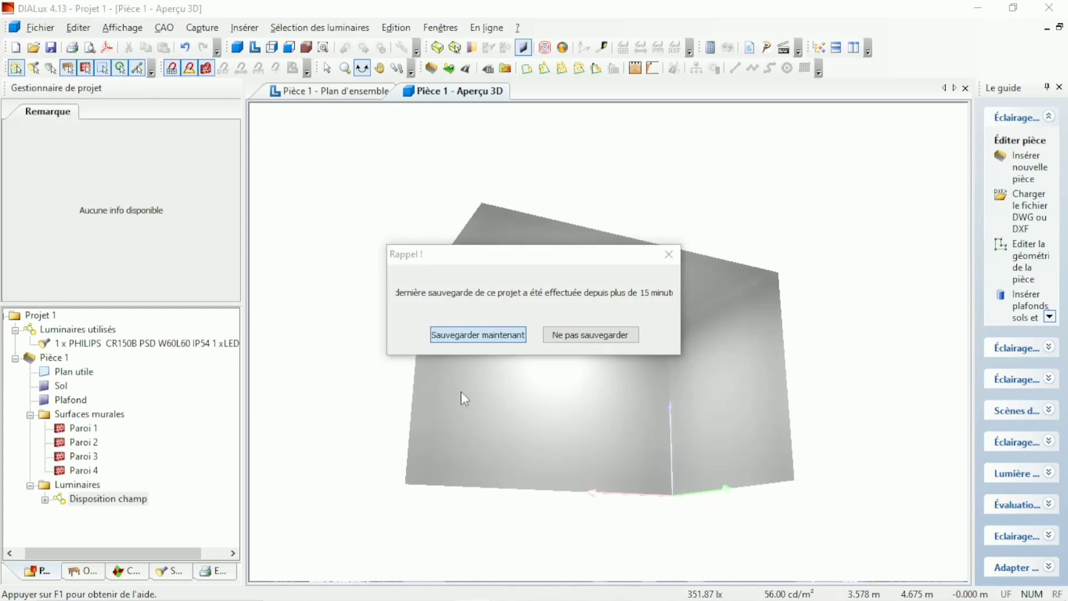
Choose to save the project now and open the B-CAD subfolder linked from the desktop as the destination.
{"action": "key", "text": "Return"}
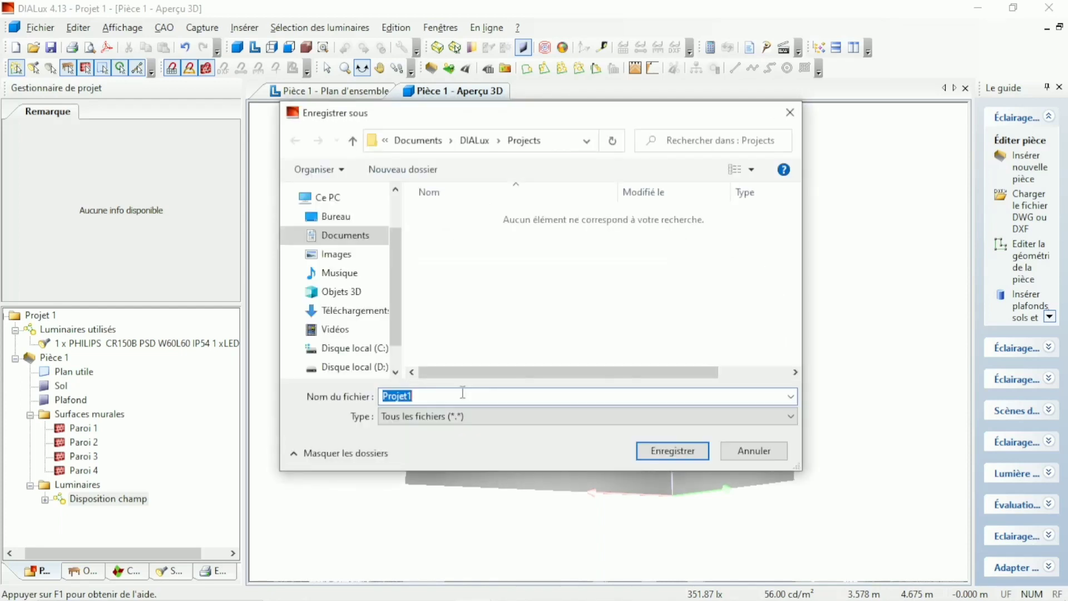
{"action": "scroll", "coordinate": [369, 331], "scroll_direction": "down", "scroll_amount": 1}
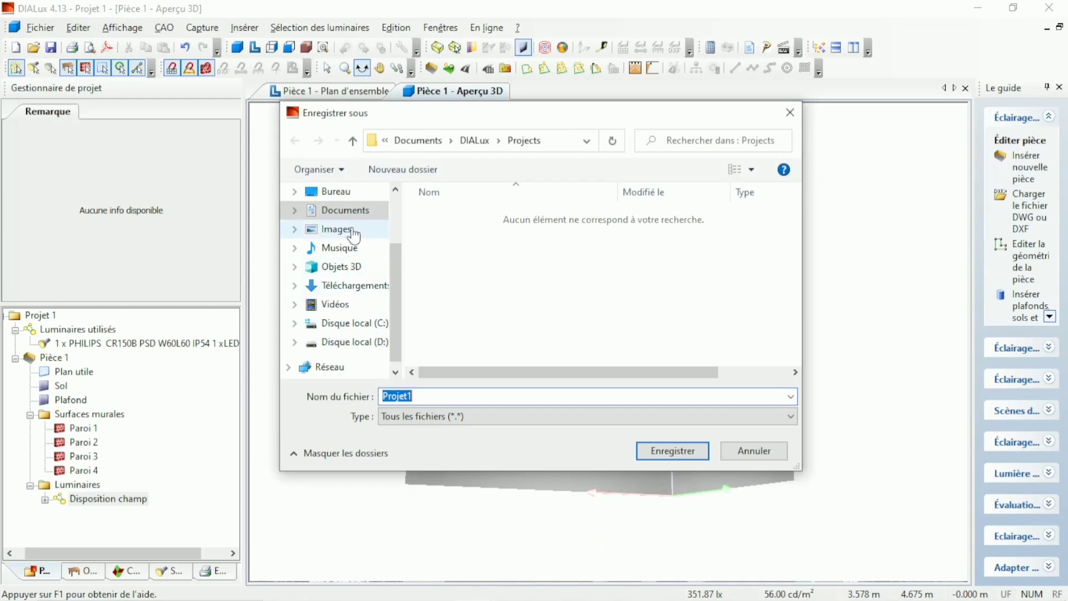
{"action": "left_click", "coordinate": [343, 196]}
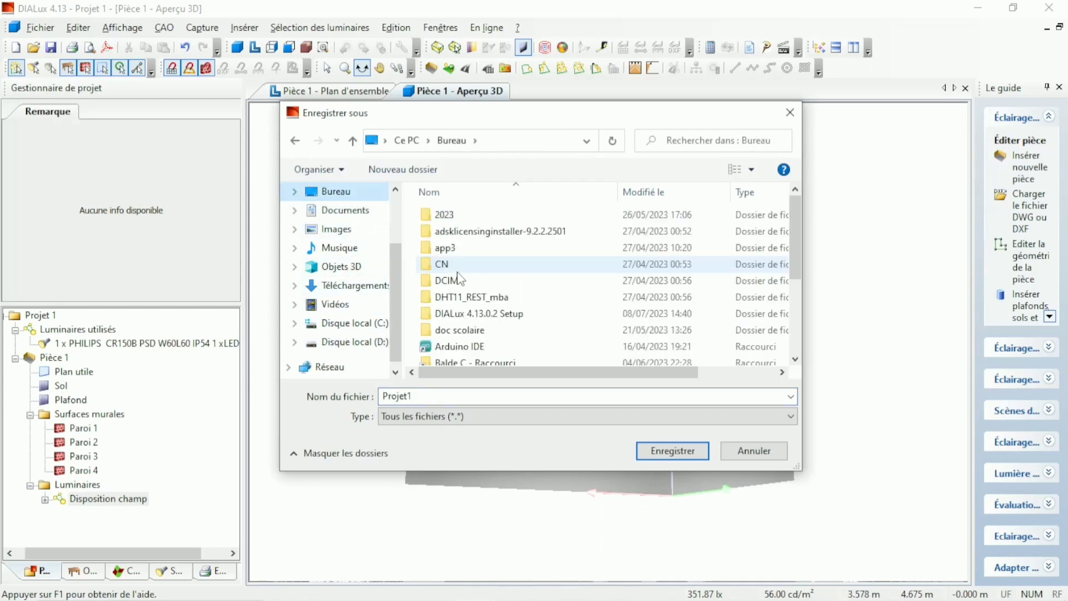
{"action": "scroll", "coordinate": [470, 272], "scroll_direction": "down", "scroll_amount": 2}
{"action": "scroll", "coordinate": [466, 264], "scroll_direction": "up", "scroll_amount": 2}
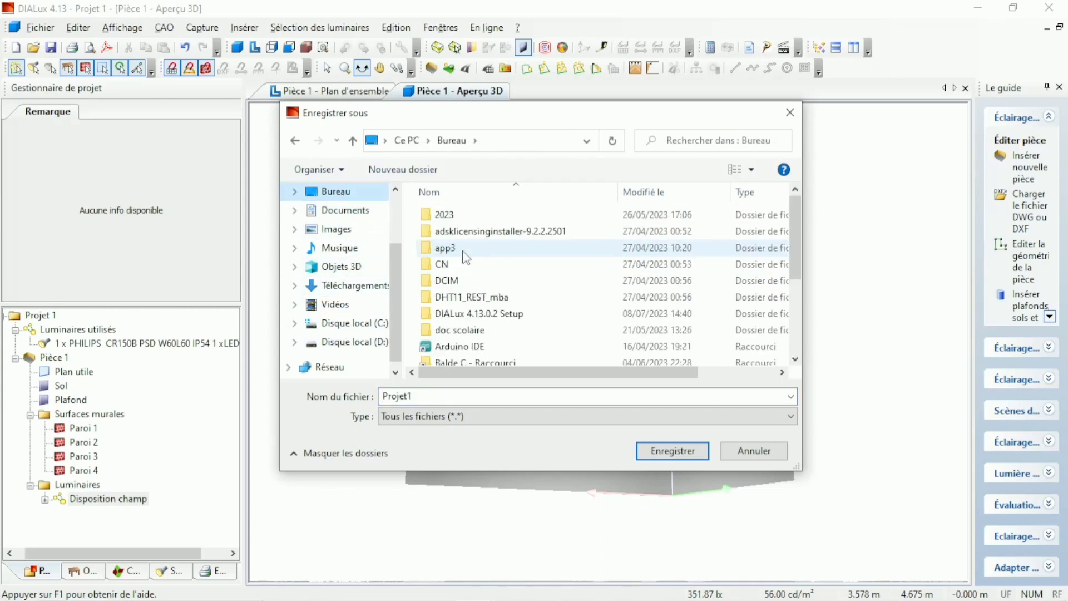
{"action": "double_click", "coordinate": [462, 360]}
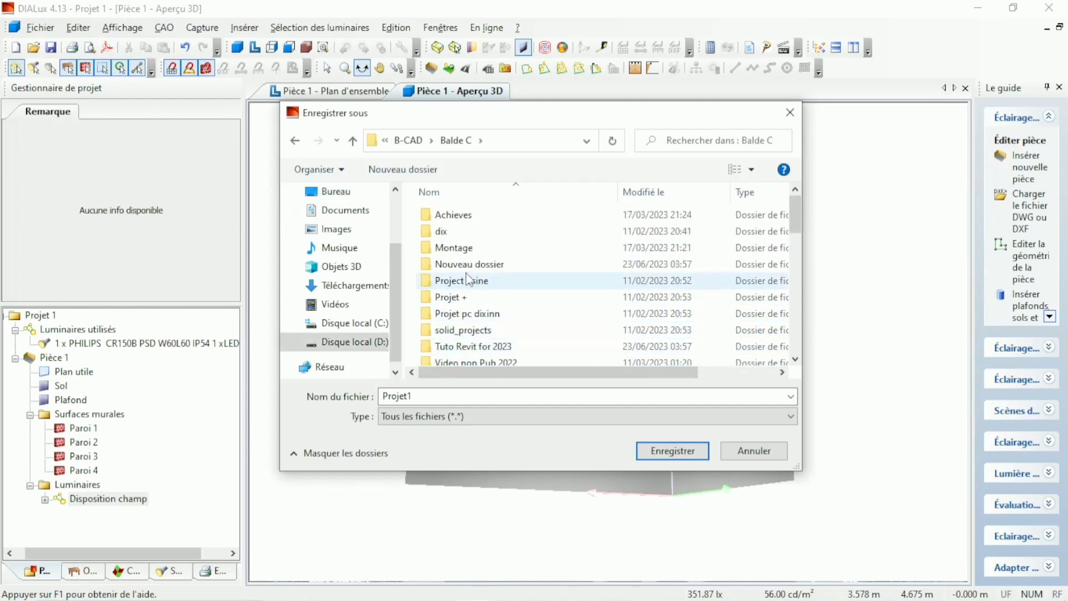
Save the project in the chosen folder under the file name Dial1.
{"action": "scroll", "coordinate": [476, 303], "scroll_direction": "down", "scroll_amount": 2}
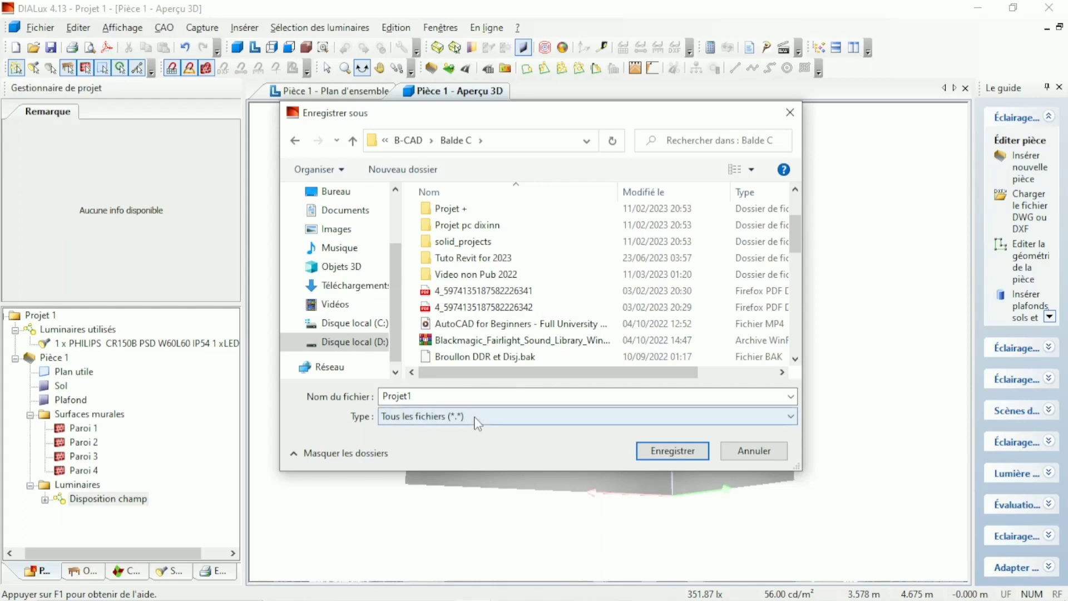
{"action": "scroll", "coordinate": [458, 356], "scroll_direction": "down", "scroll_amount": 3}
{"action": "left_click_drag", "start_coordinate": [446, 397], "coordinate": [264, 416]}
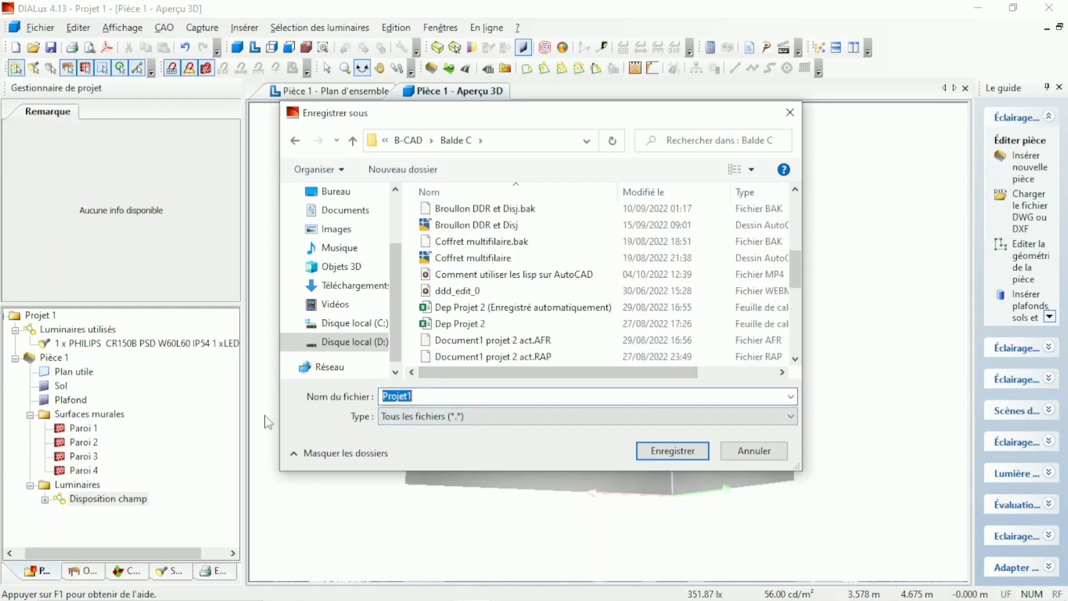
{"action": "type", "text": "Dial1"}
{"action": "left_click", "coordinate": [656, 456]}
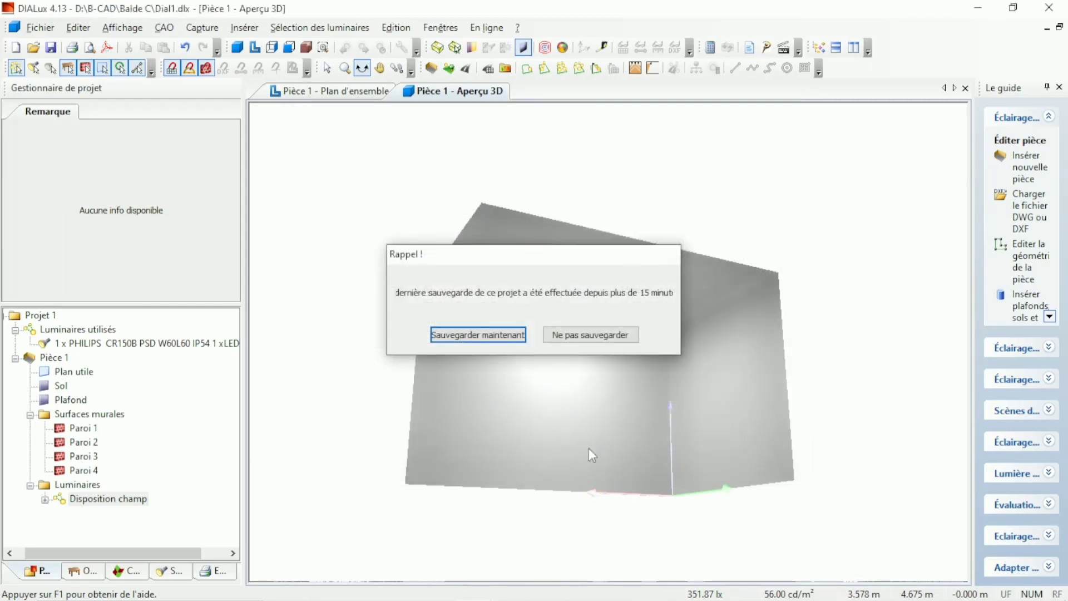